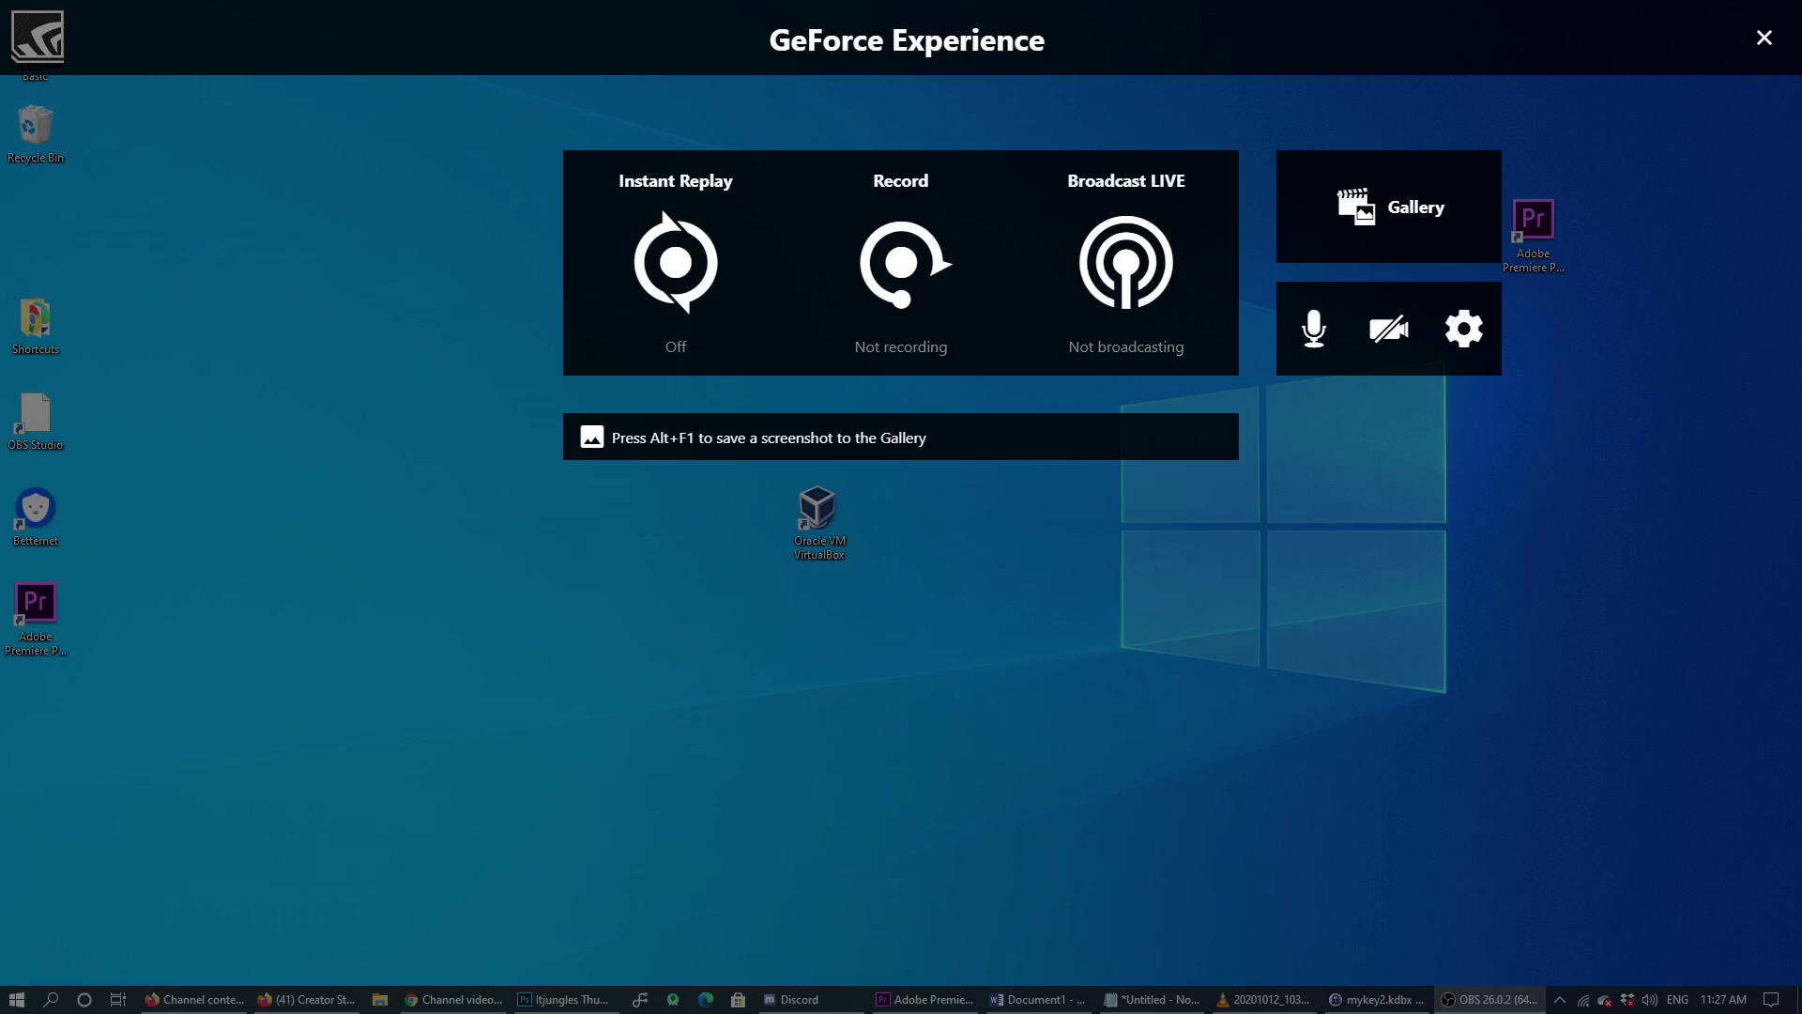
- Check that the in-game overlay opens and closes over Photoshop, and return to the desktop
click(1765, 38)
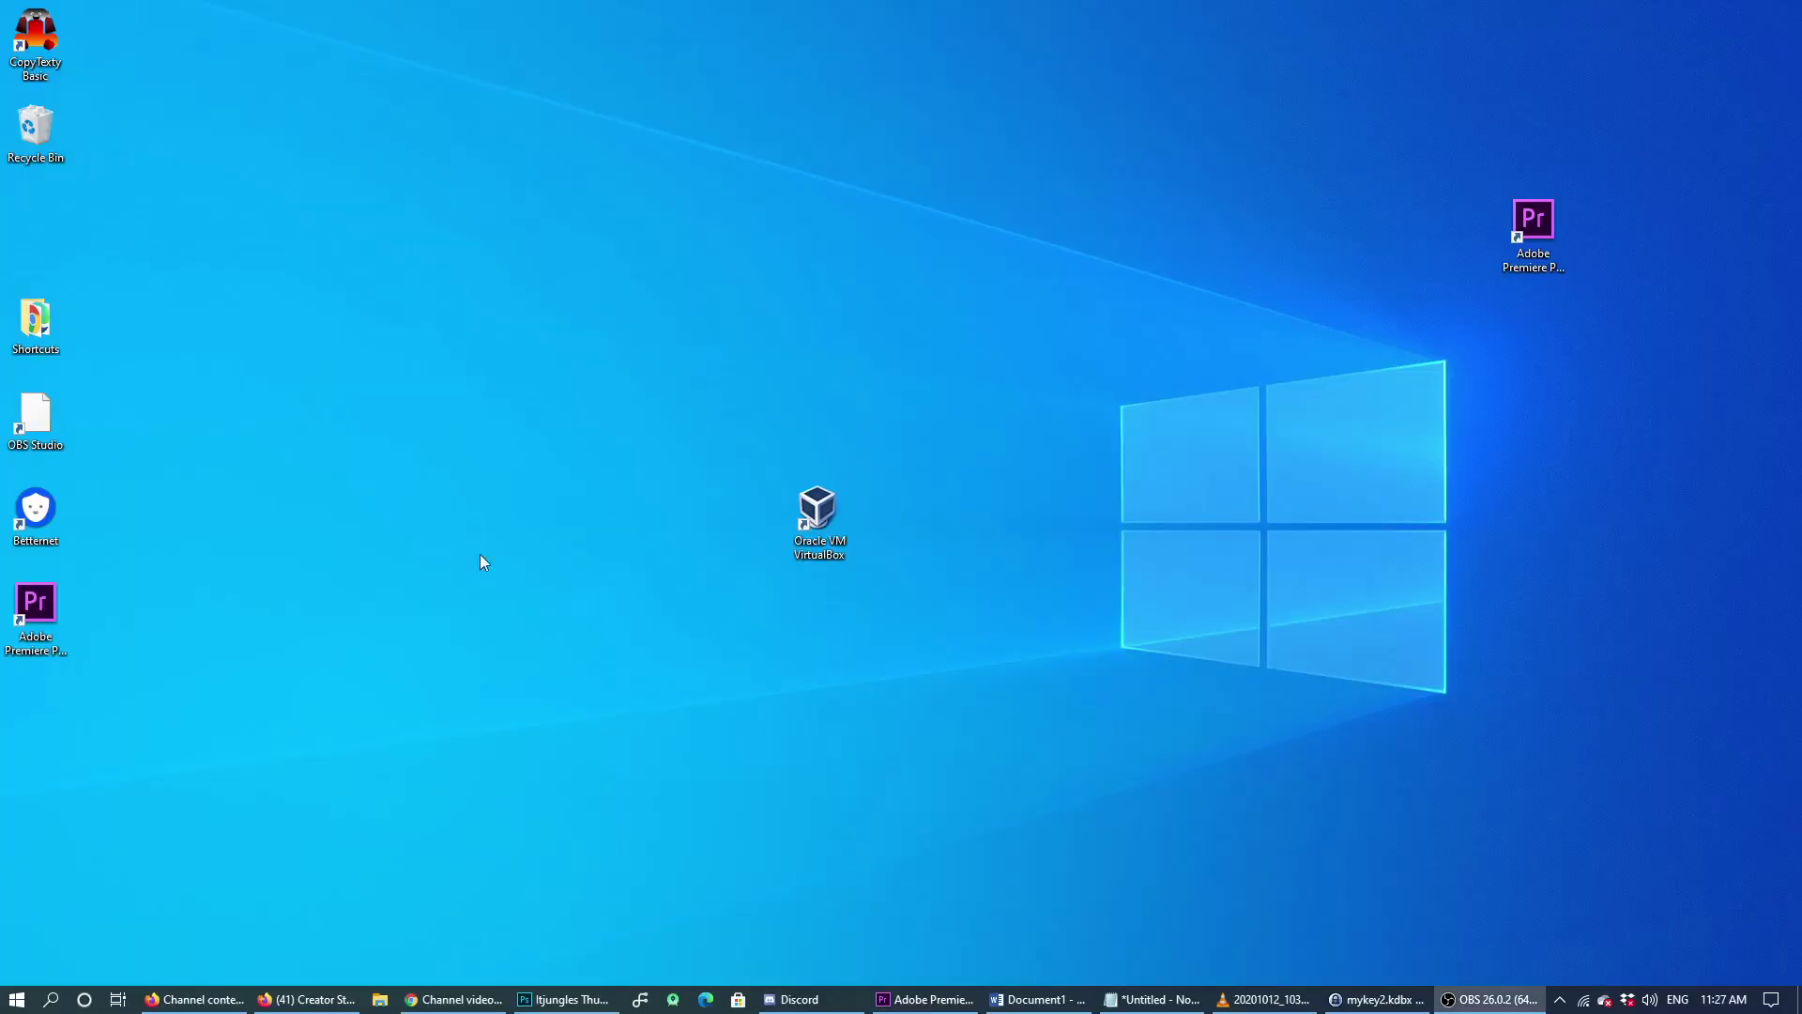
click(563, 998)
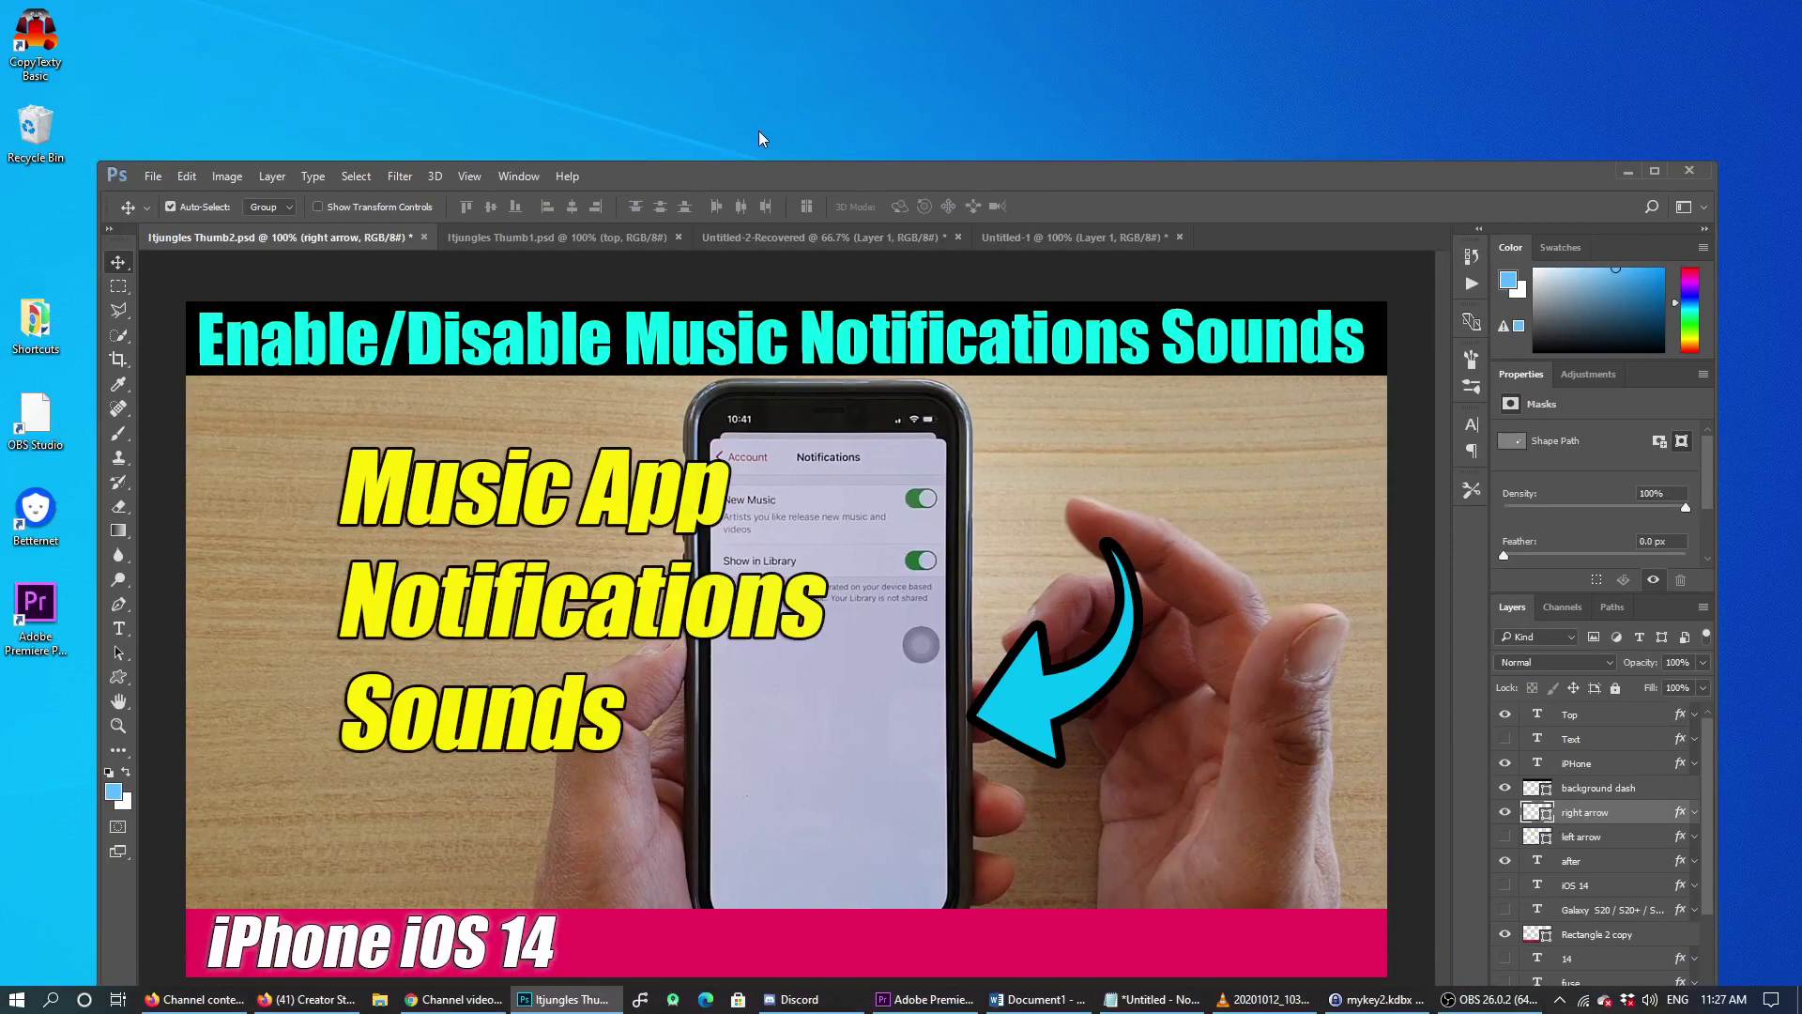
key(alt+z)
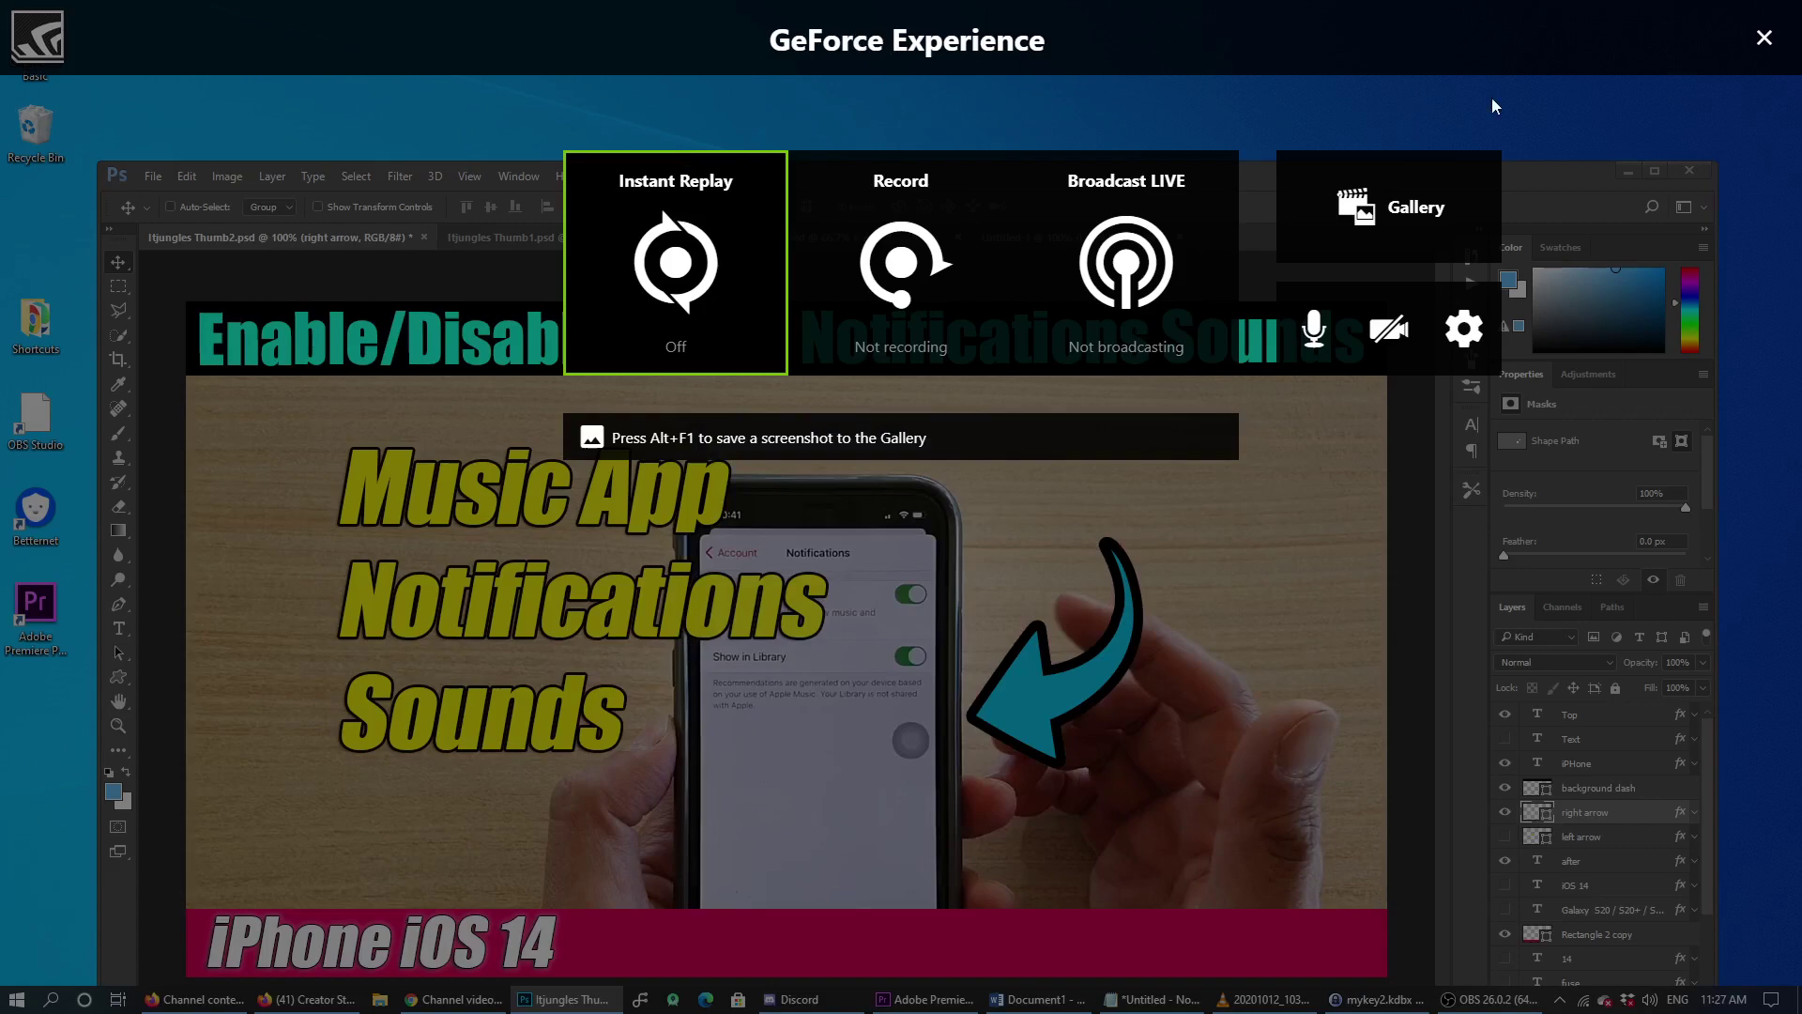
key(alt+z)
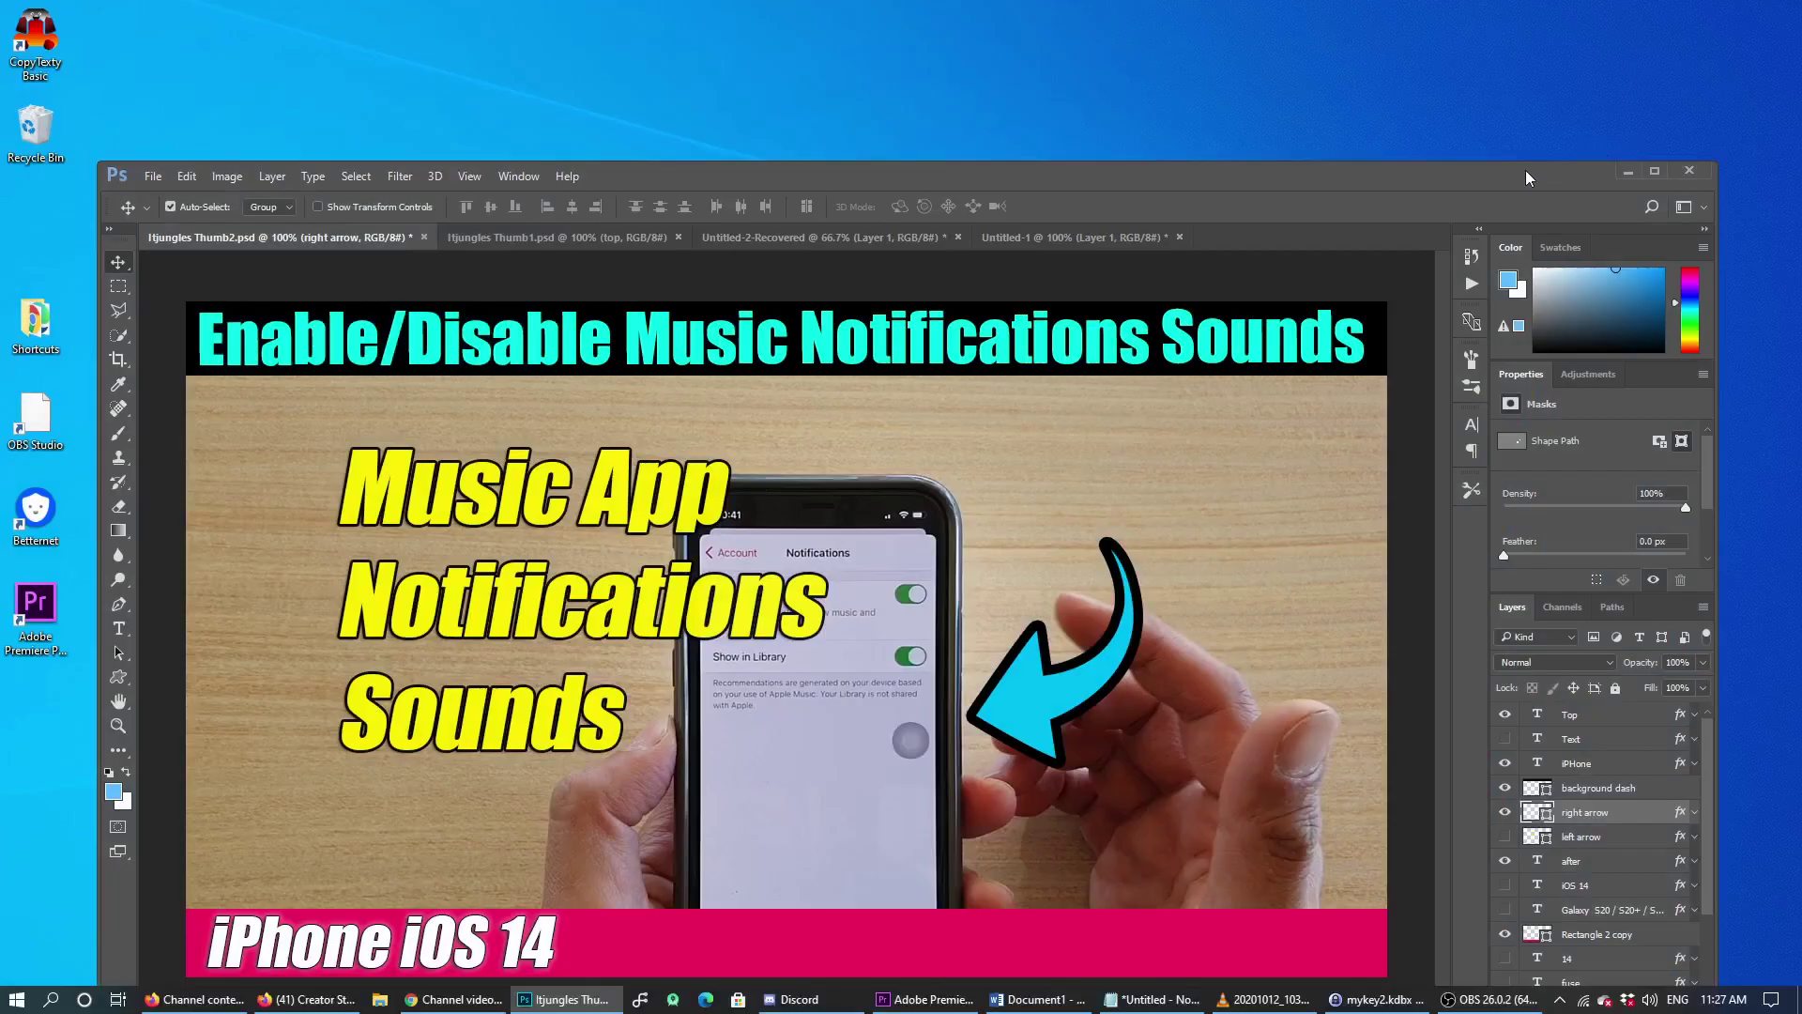
key(super+d)
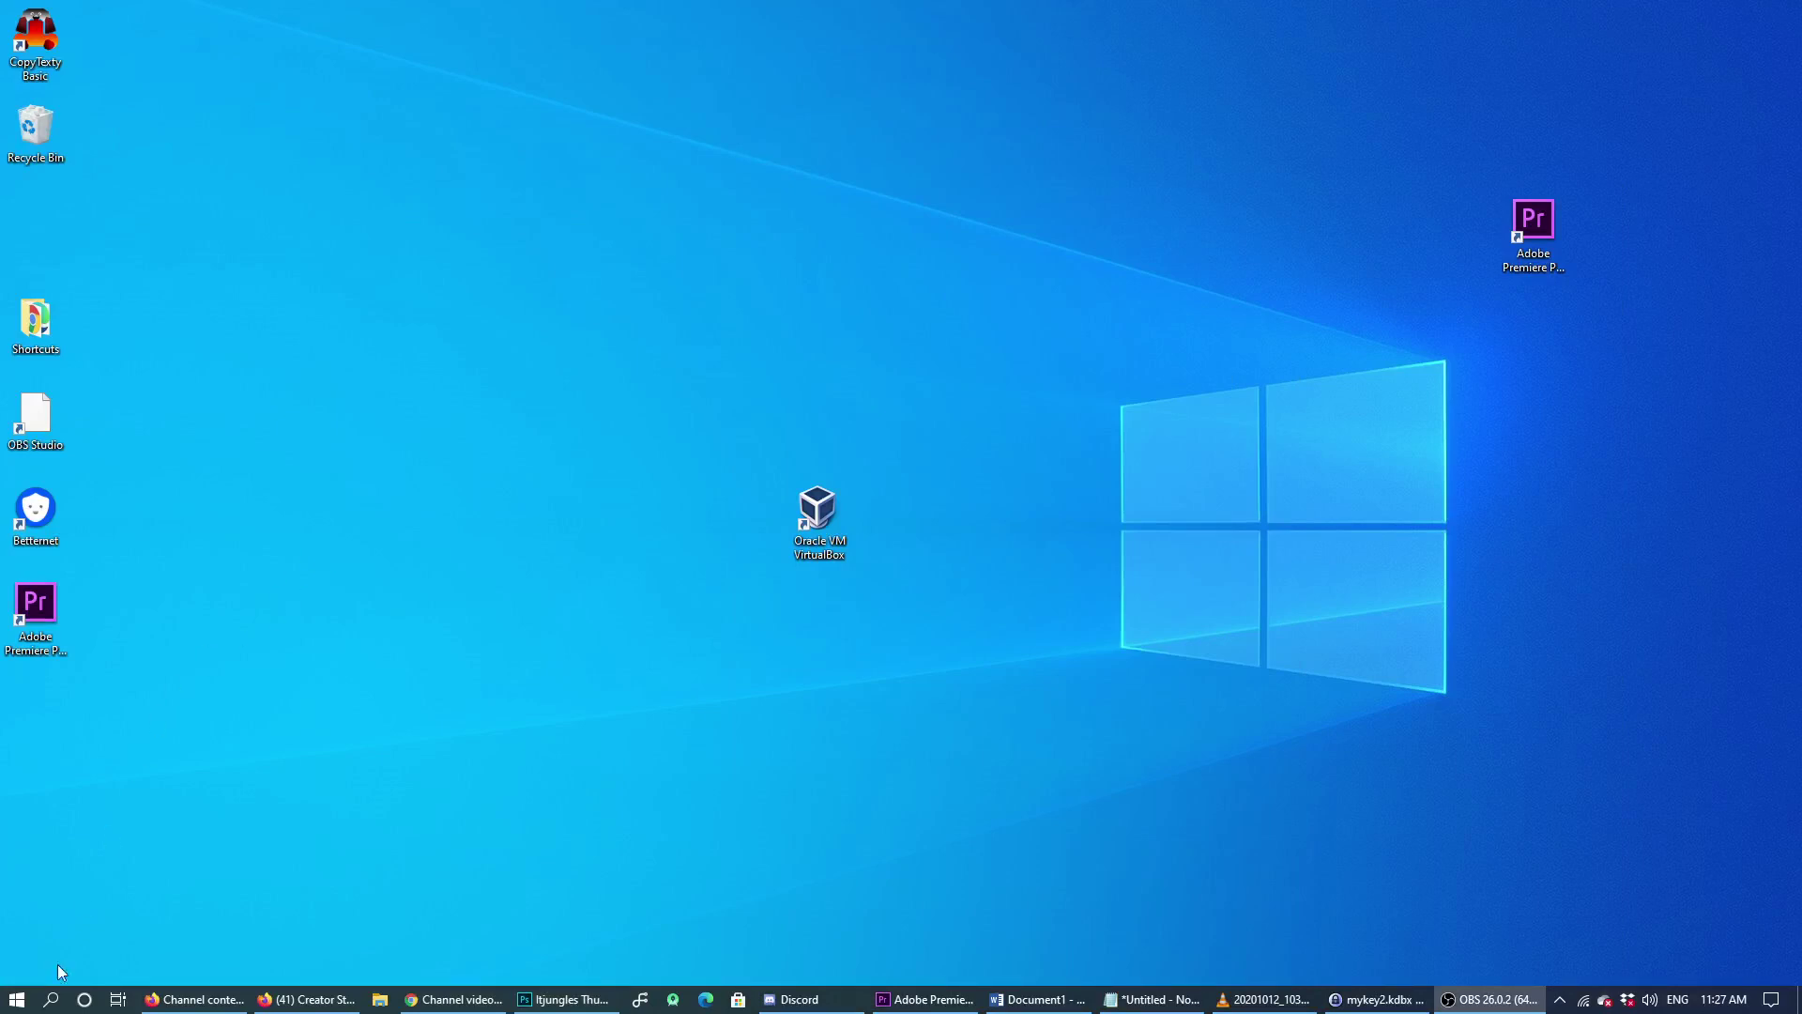
- Find and launch GeForce Experience, and open its general settings
click(16, 1001)
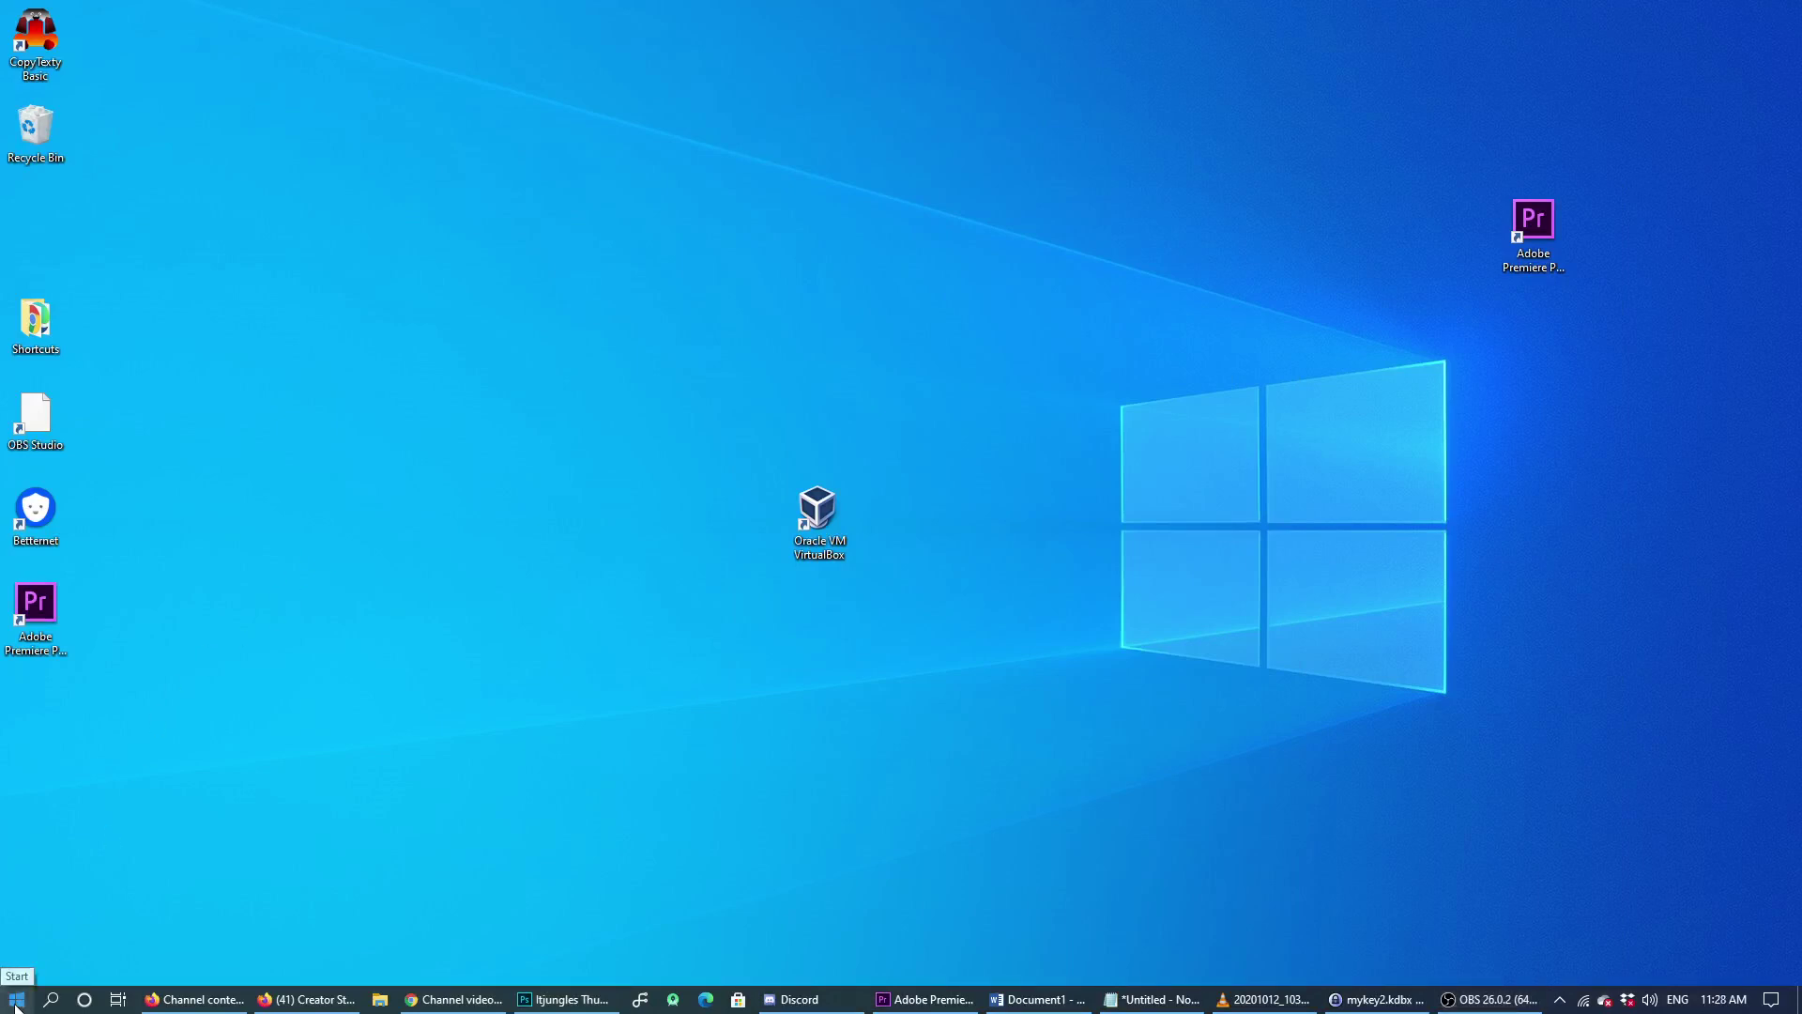
text(ge)
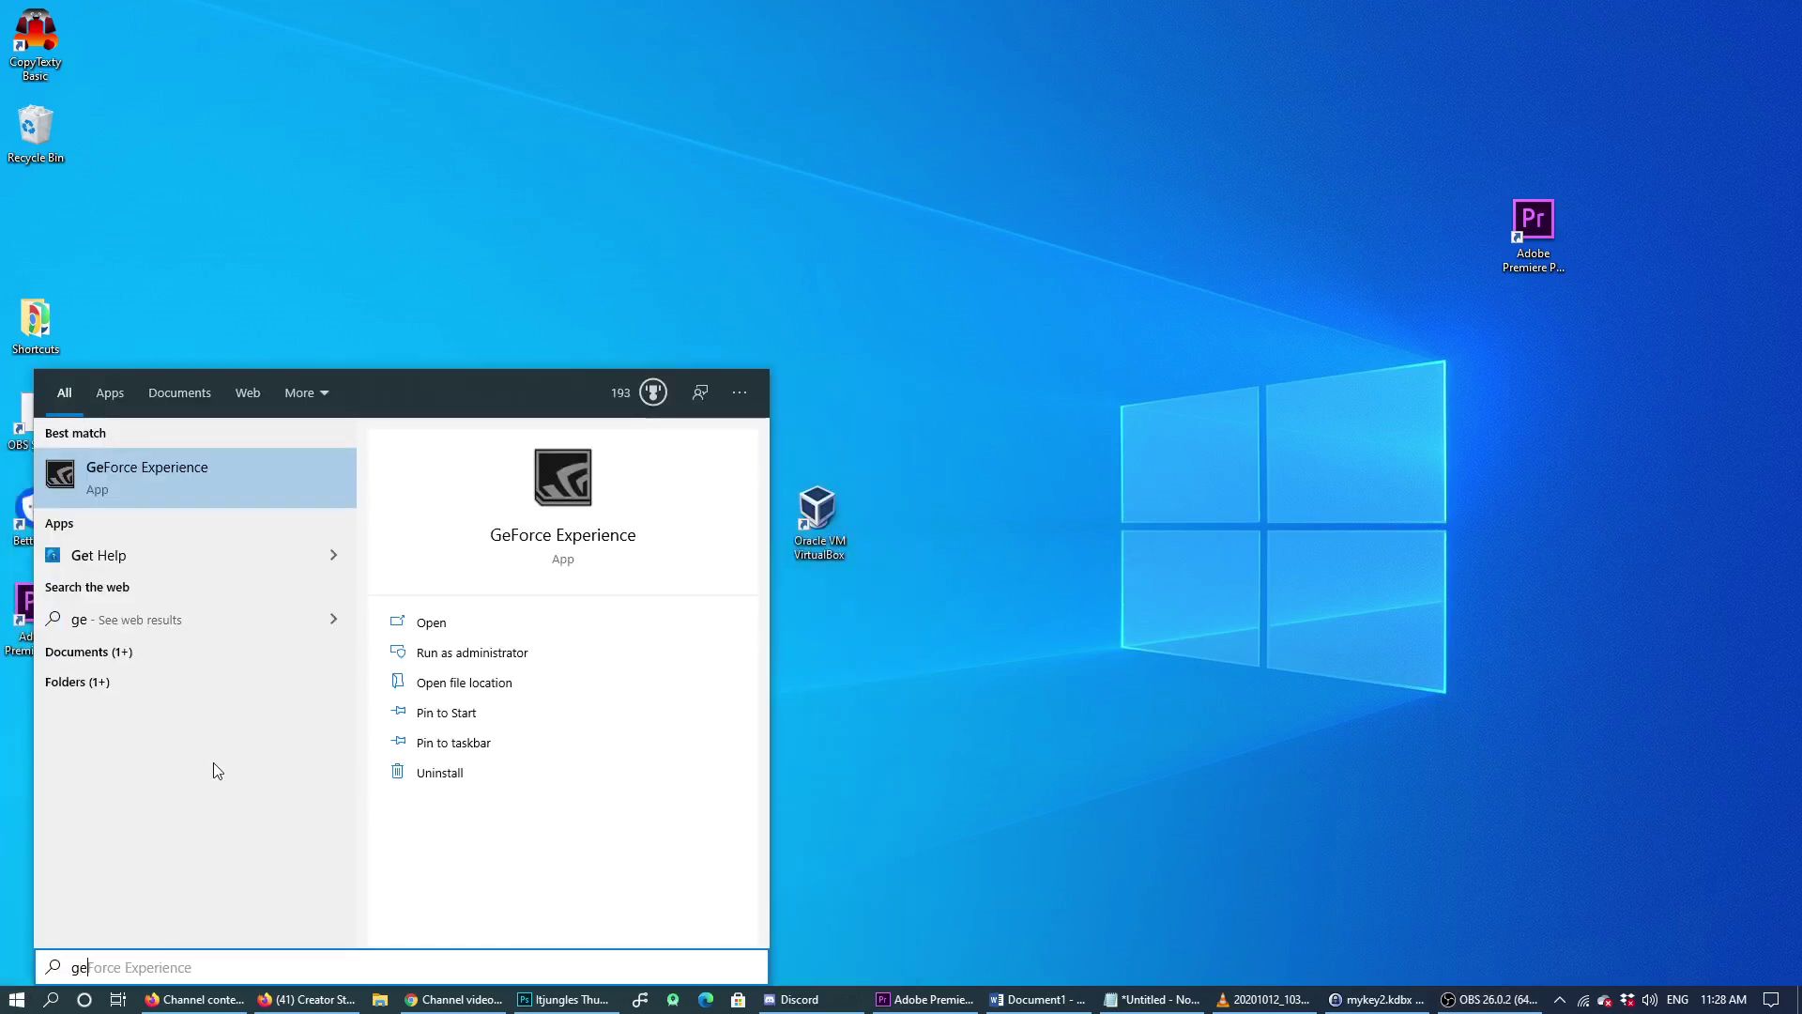
click(196, 484)
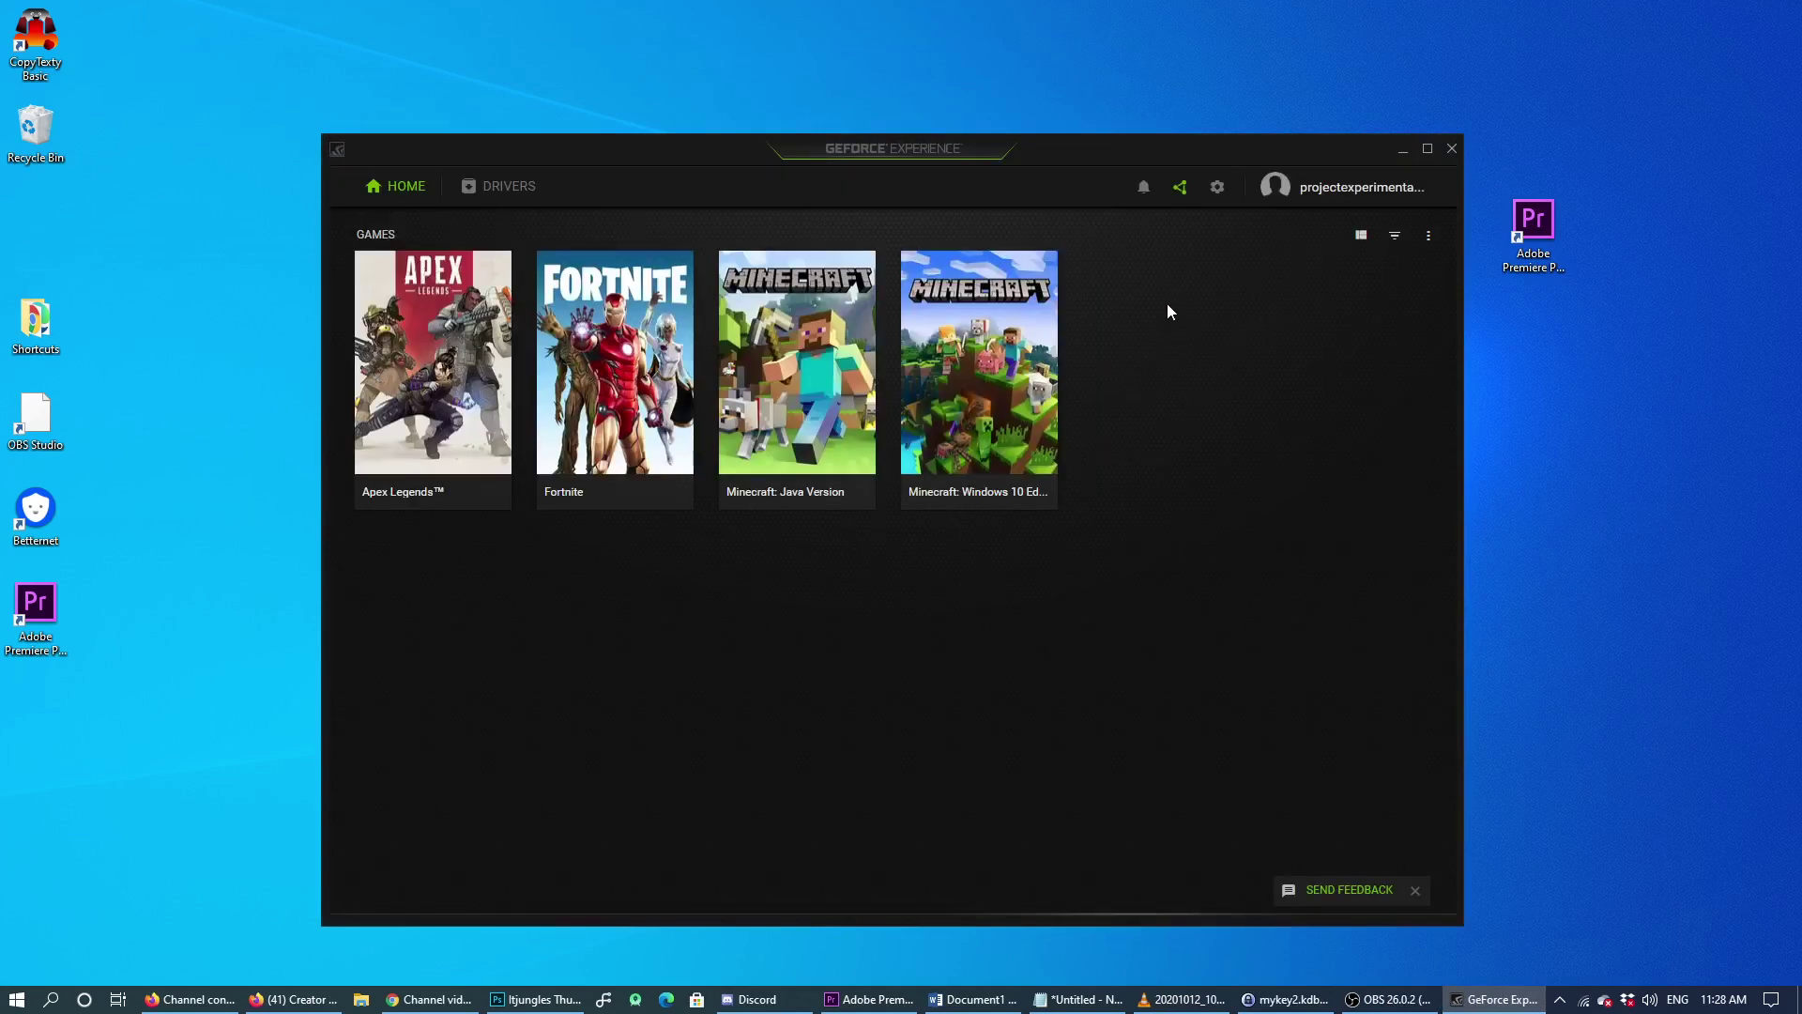
click(1218, 188)
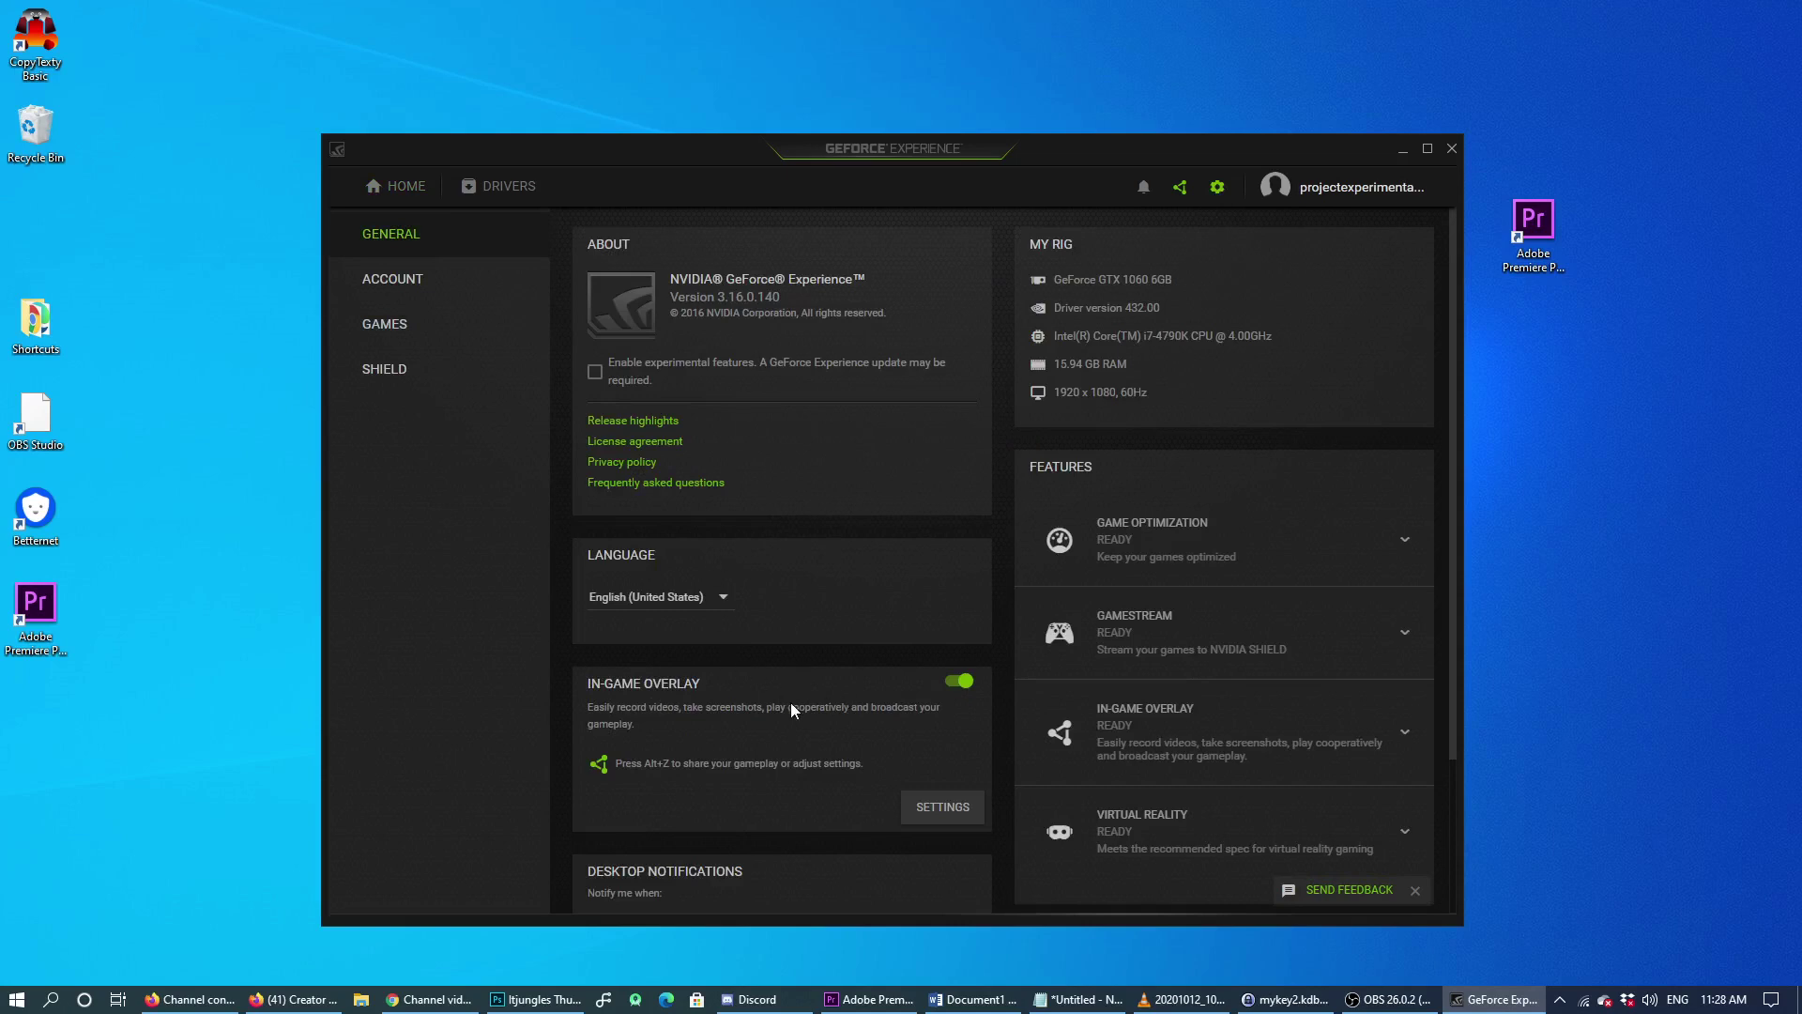
- Turn the In-Game Overlay off and back on in the general settings
scroll(798, 704, down, 1)
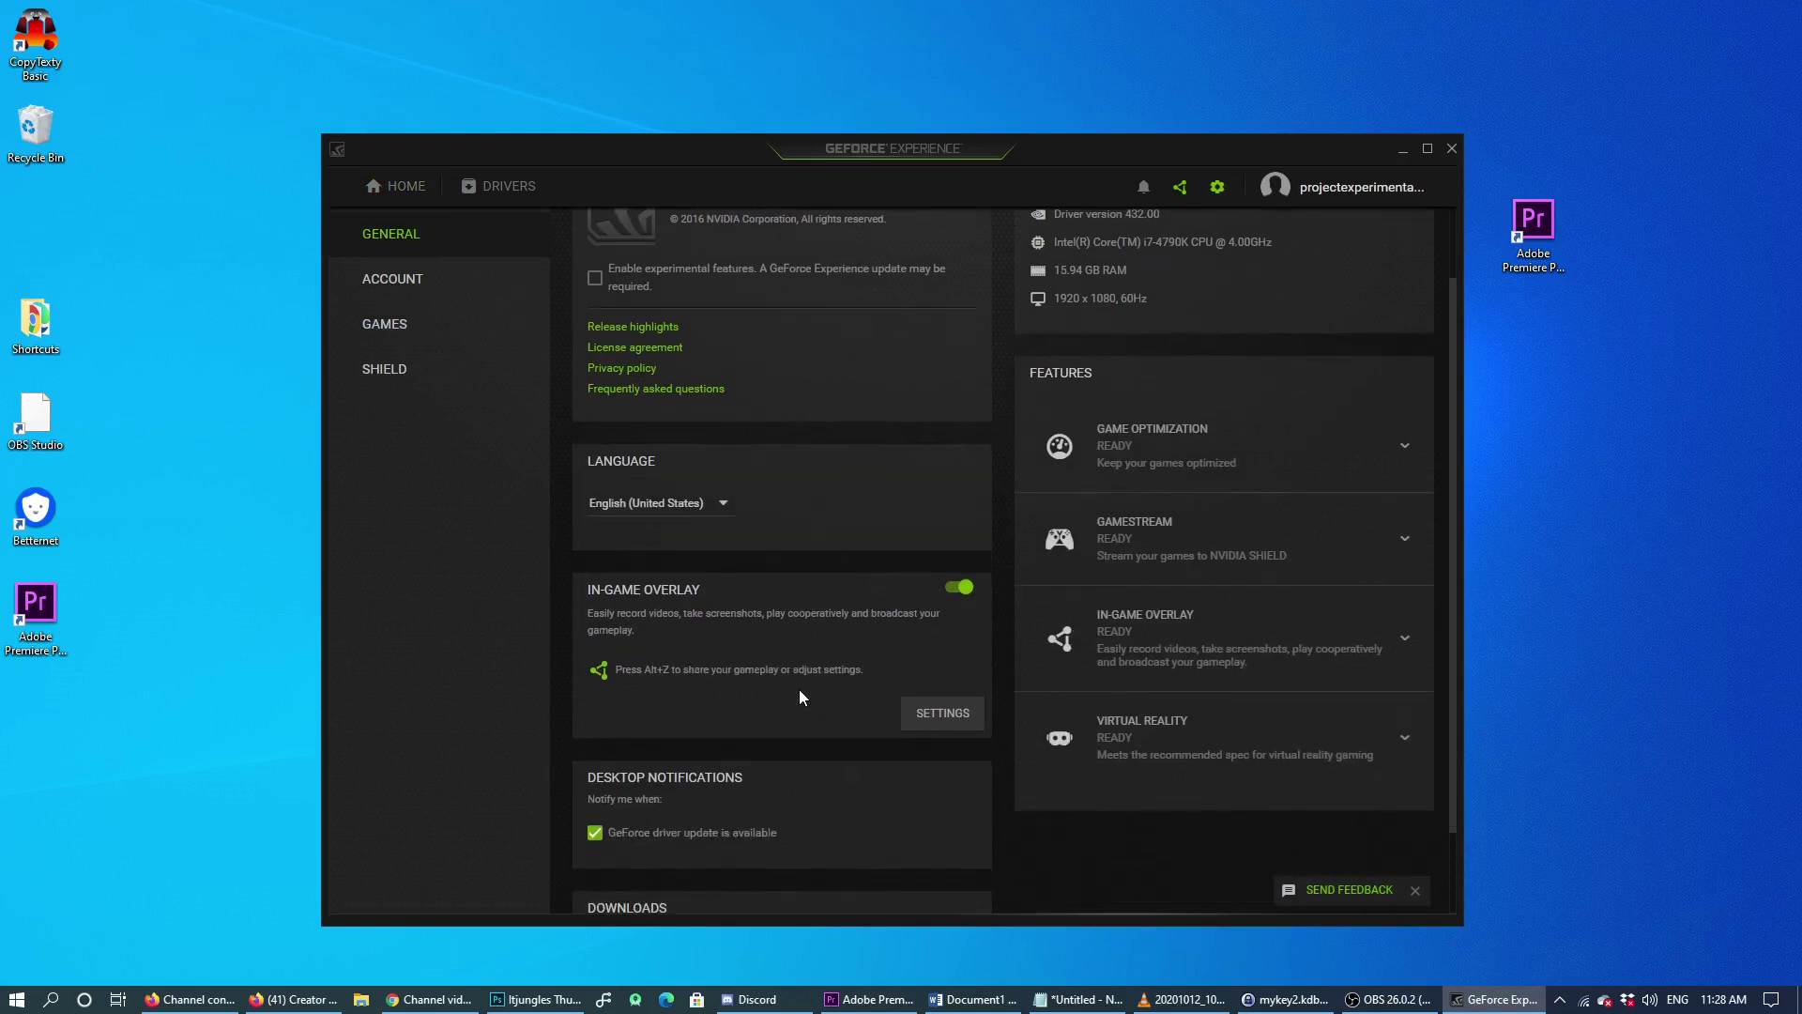
click(959, 588)
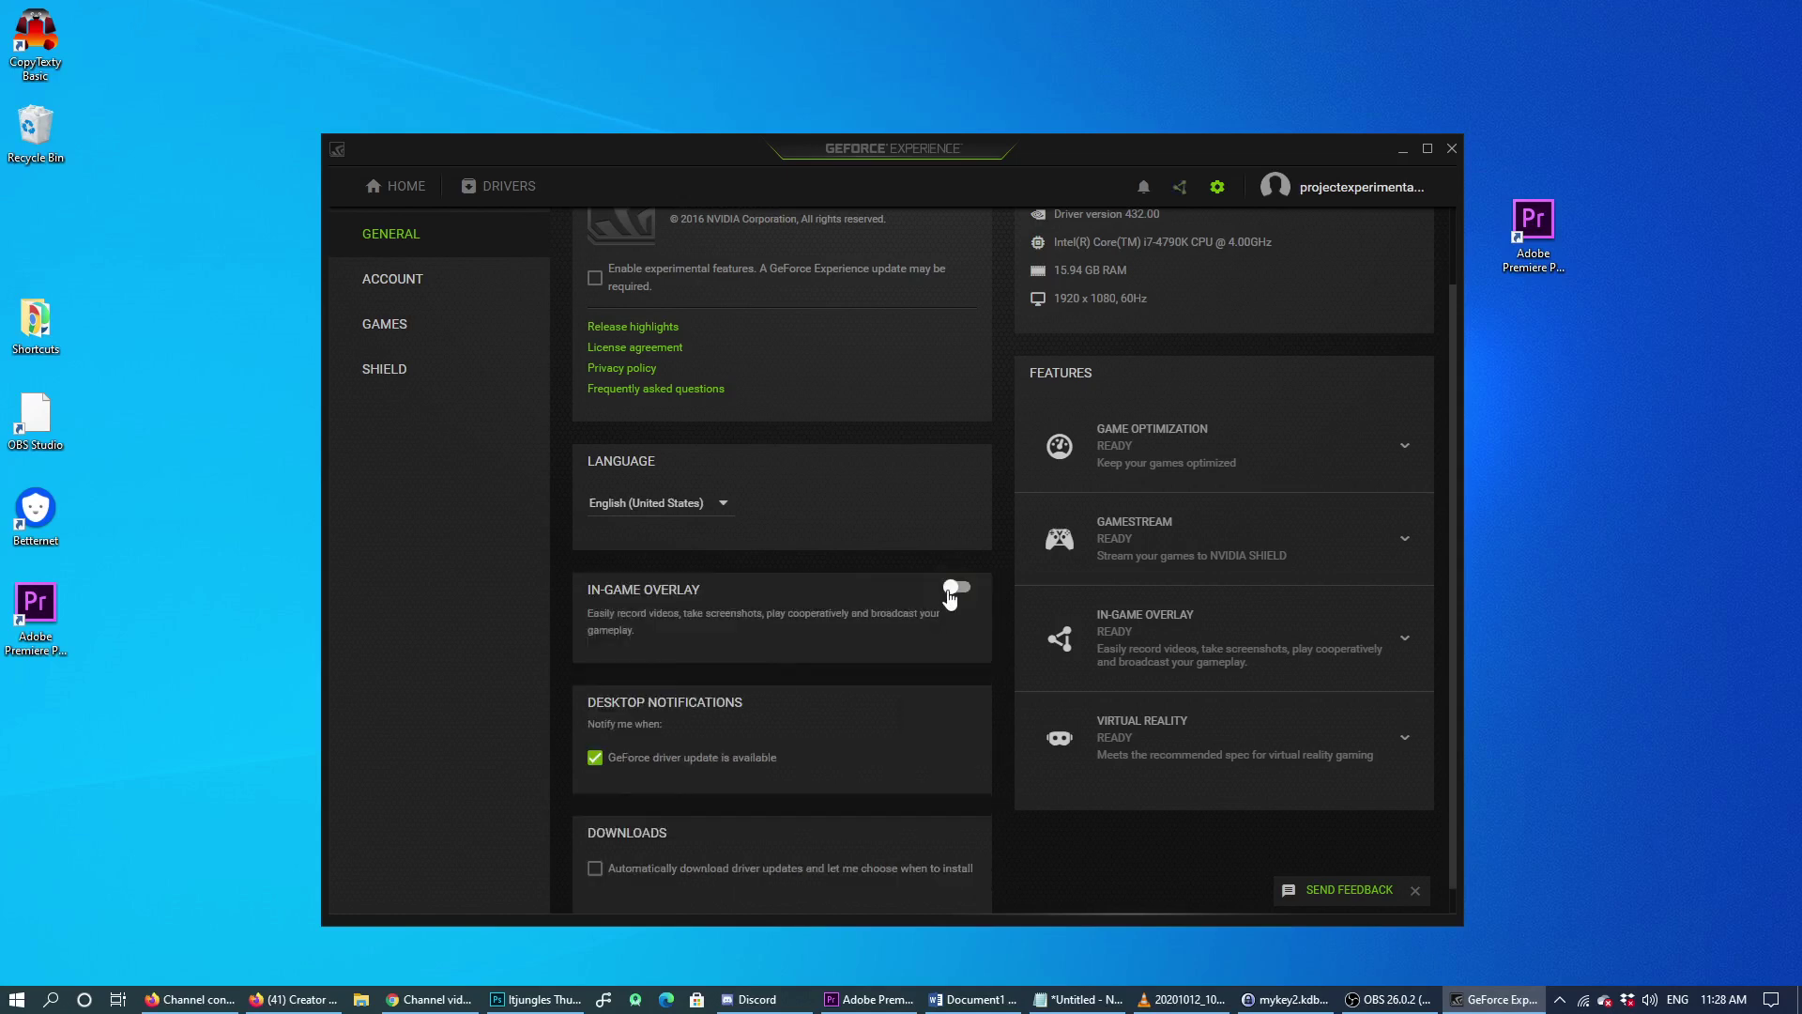
click(952, 589)
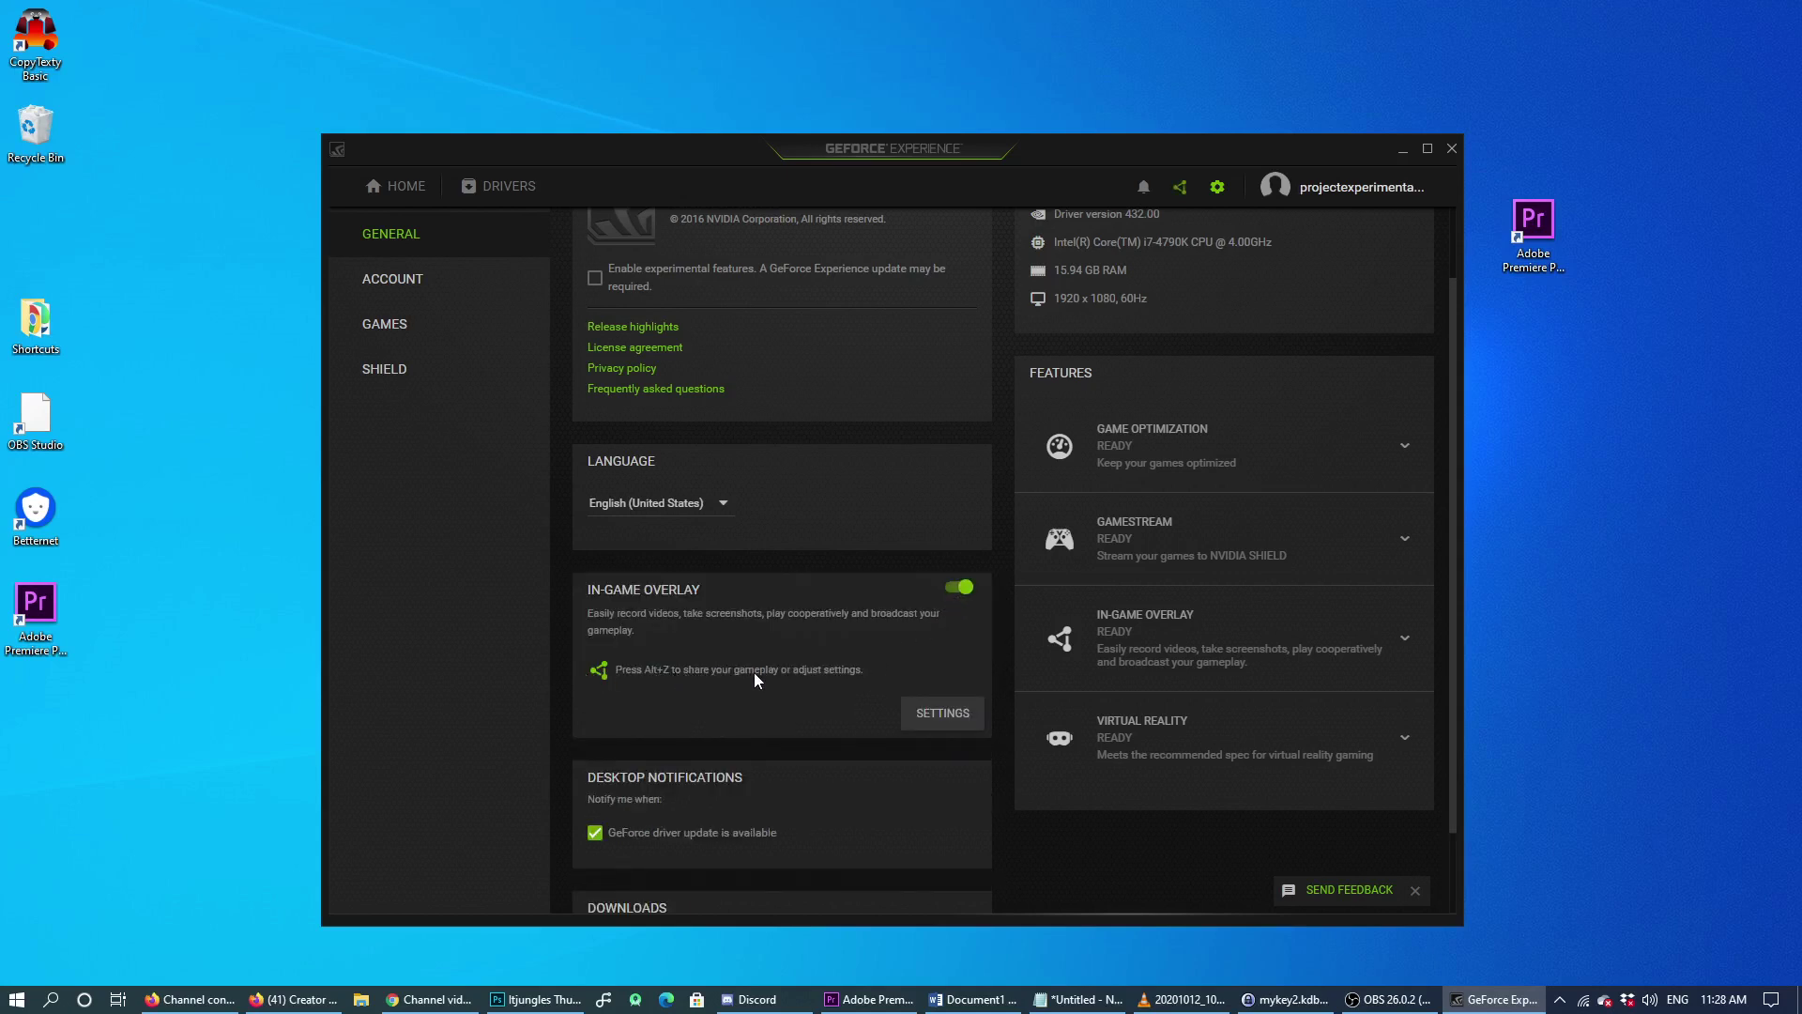
- Set the in-game overlay's keyboard shortcut for opening and closing it to Alt+X
click(937, 713)
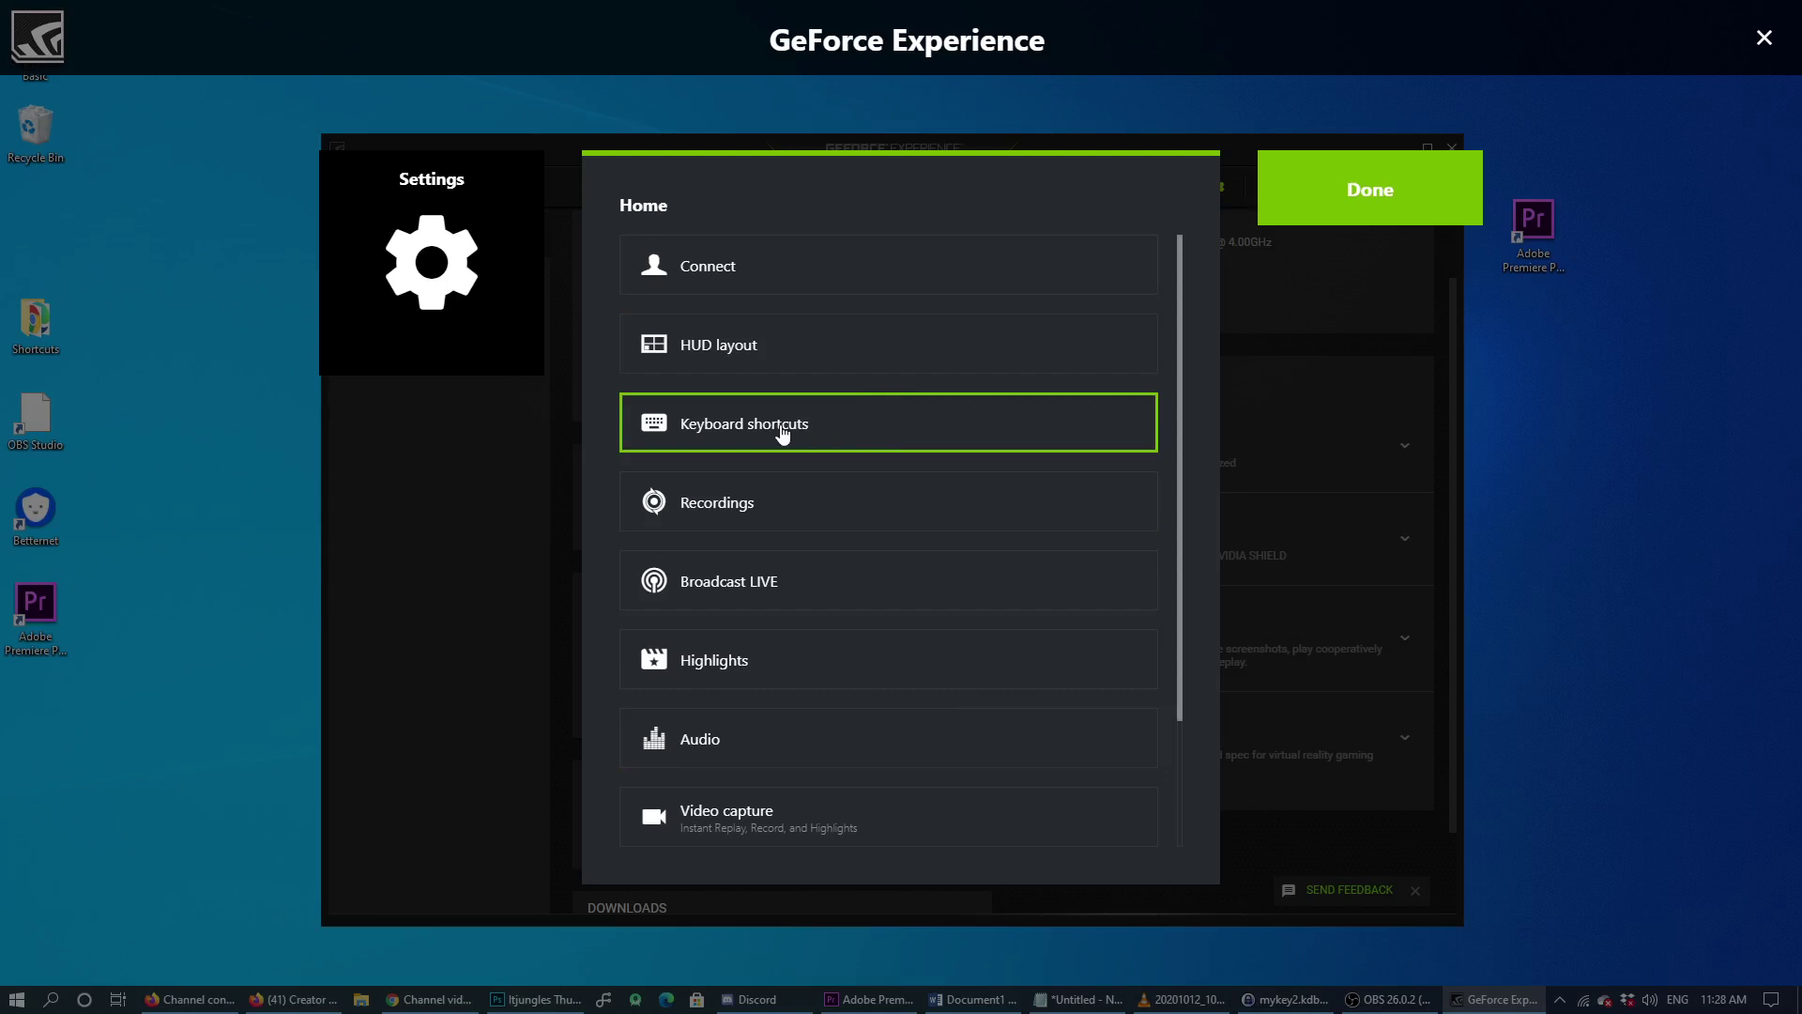
click(782, 430)
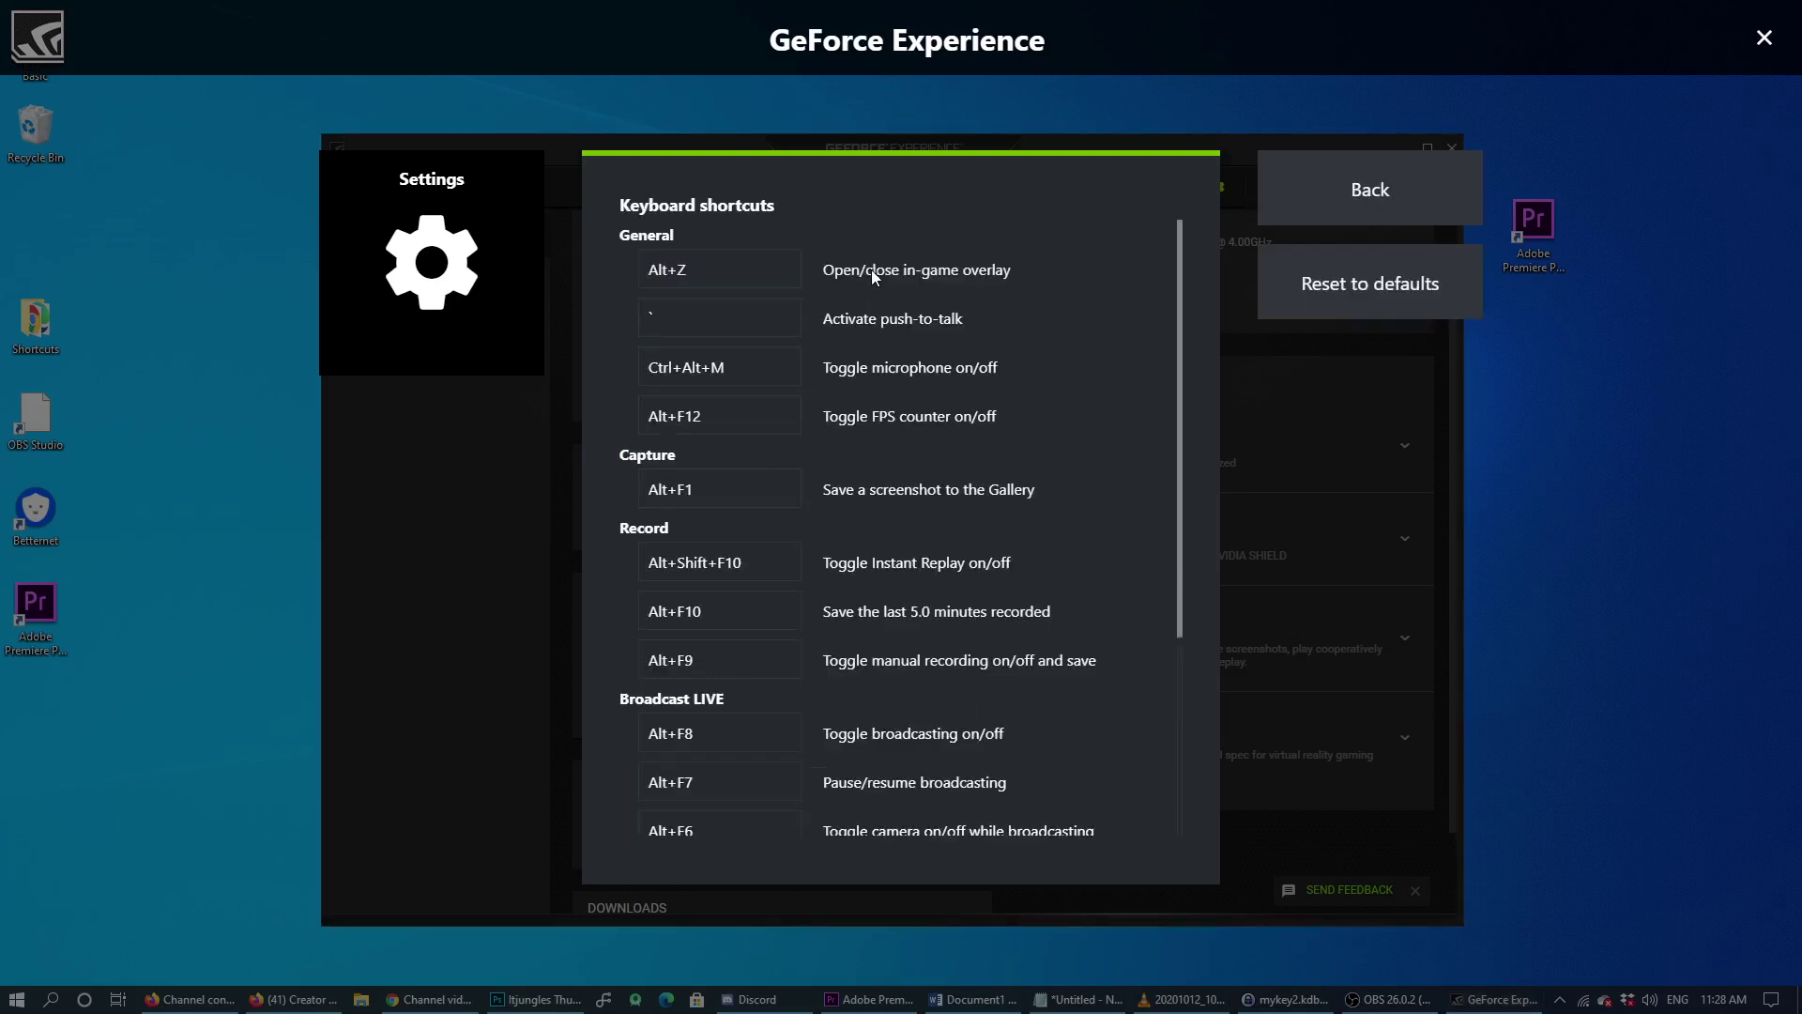
click(709, 272)
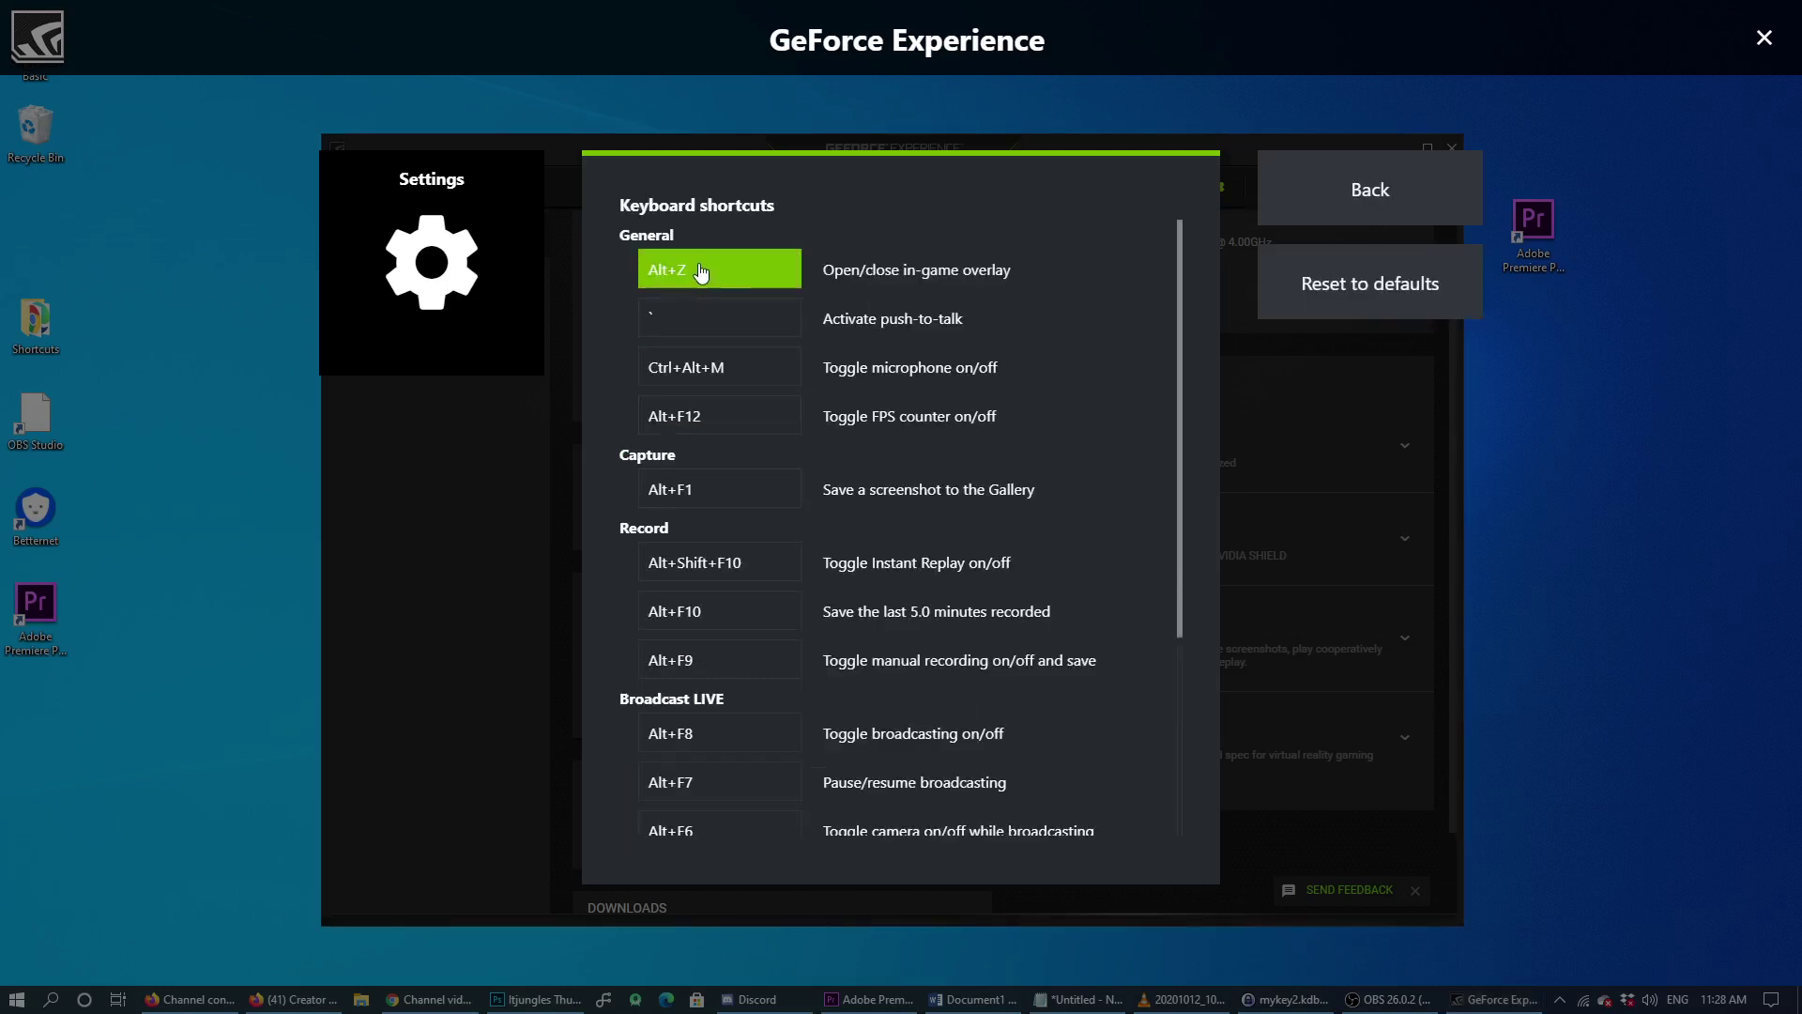
click(700, 271)
key(alt+z)
click(697, 271)
key(alt+x)
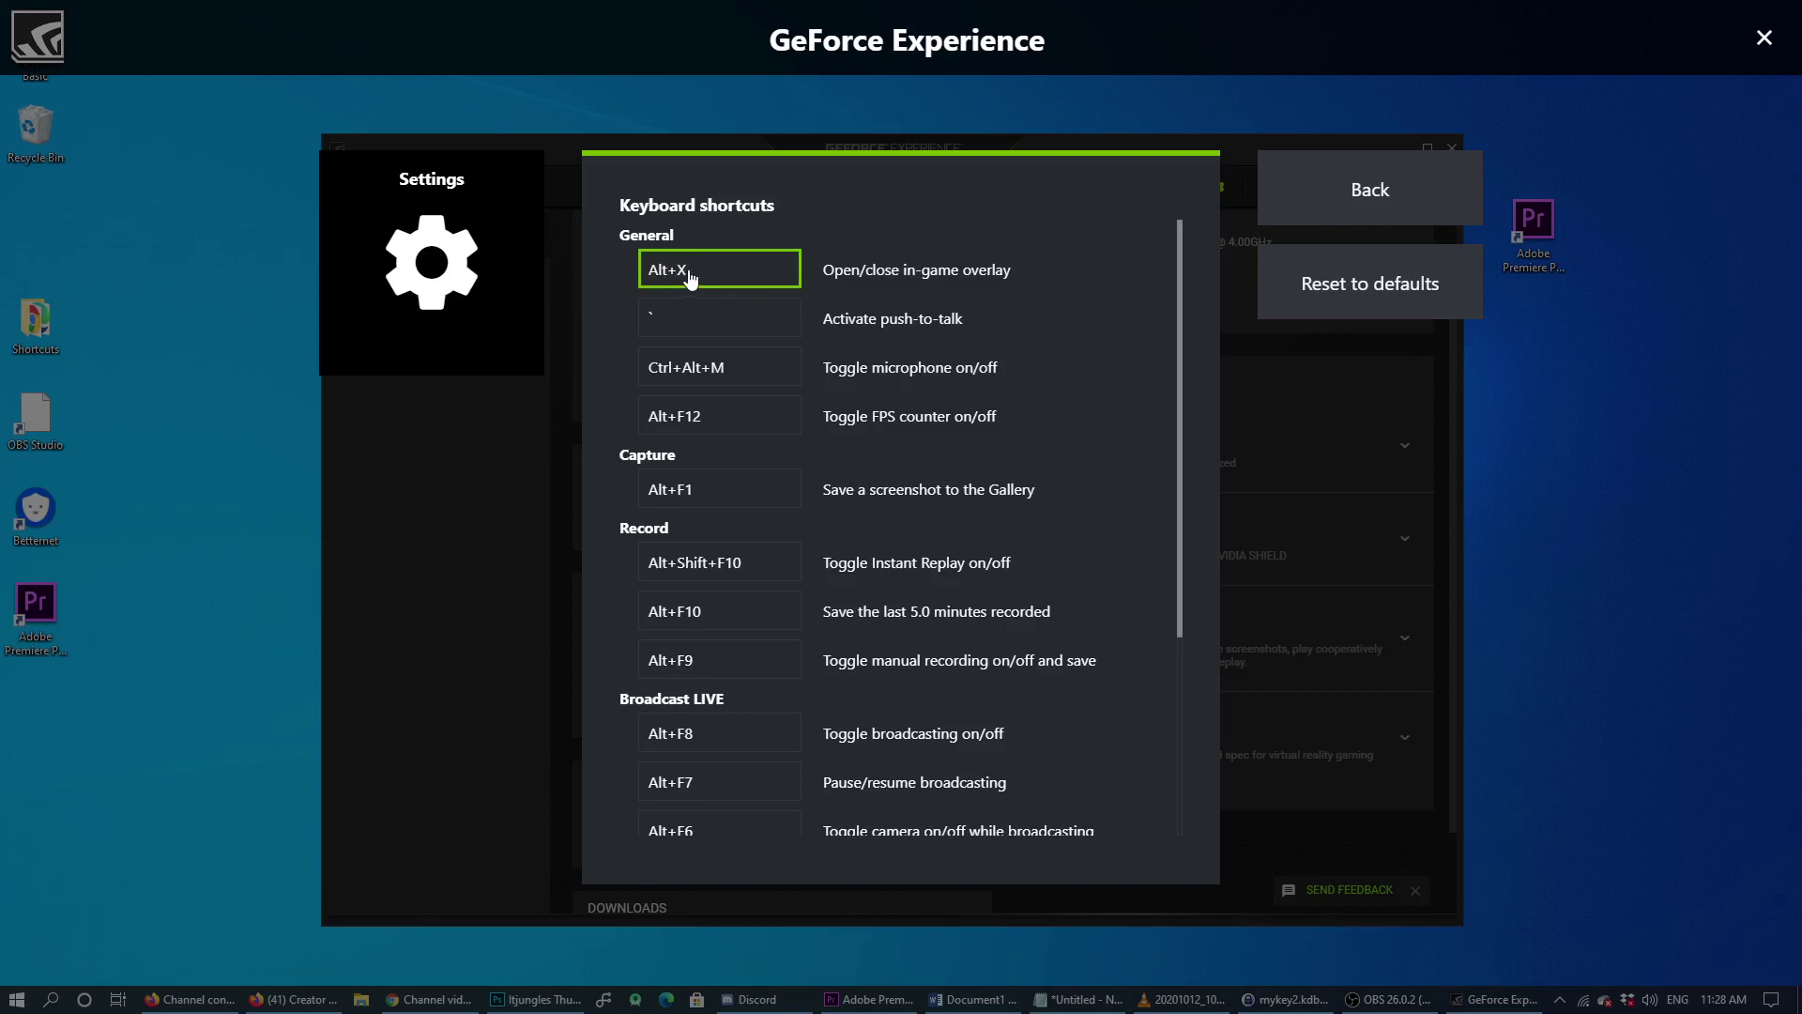
- Re-enter Alt+X as the open/close overlay shortcut, and exit the overlay settings and the overlay
click(700, 279)
click(710, 275)
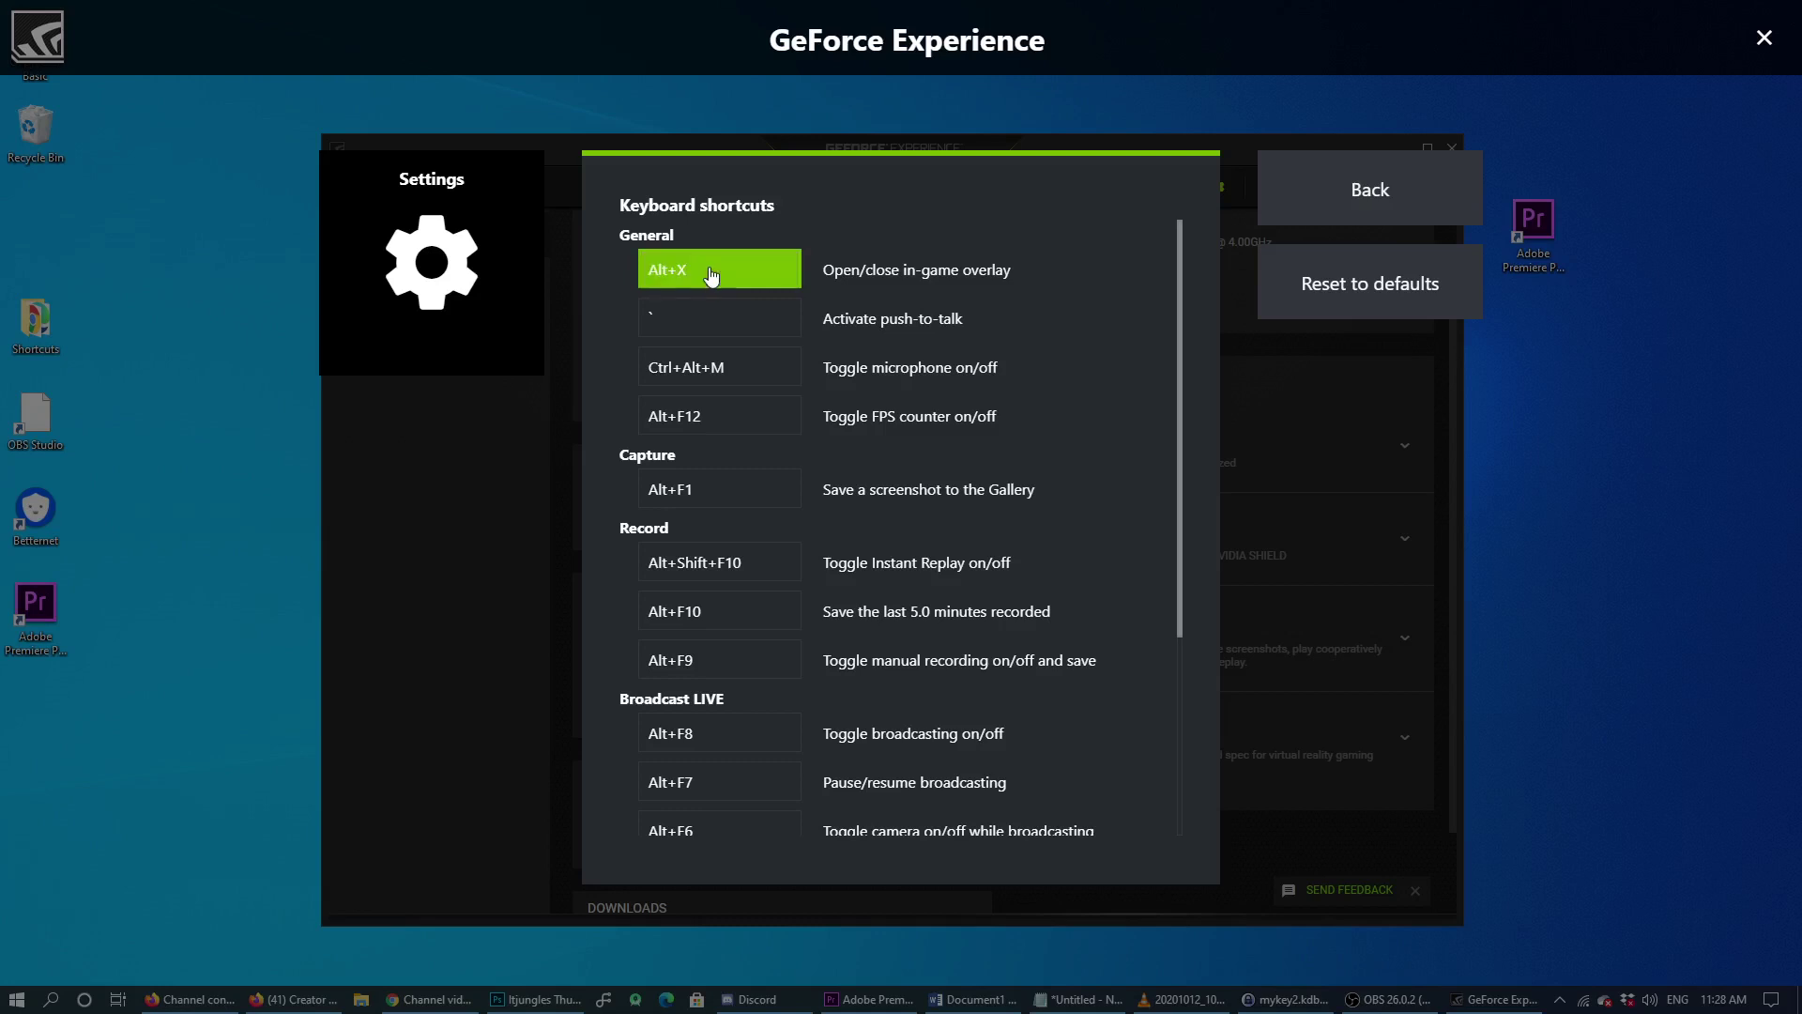
key(alt+x)
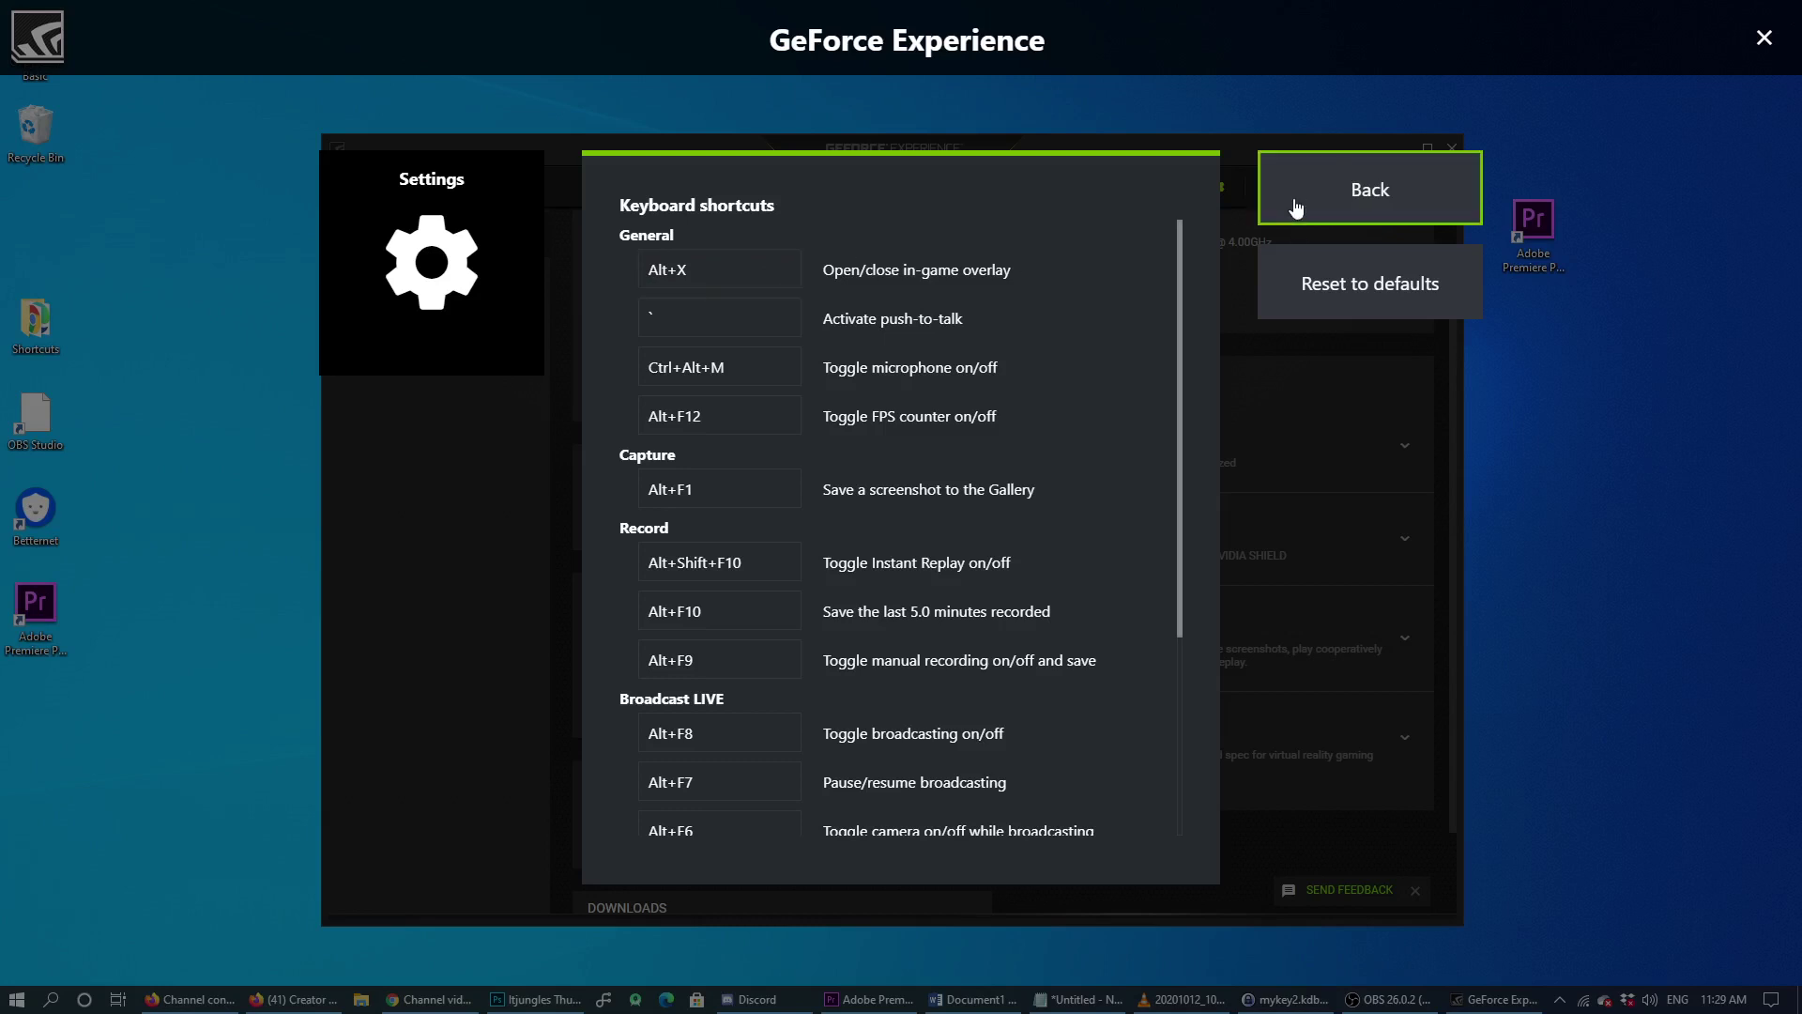
click(1360, 193)
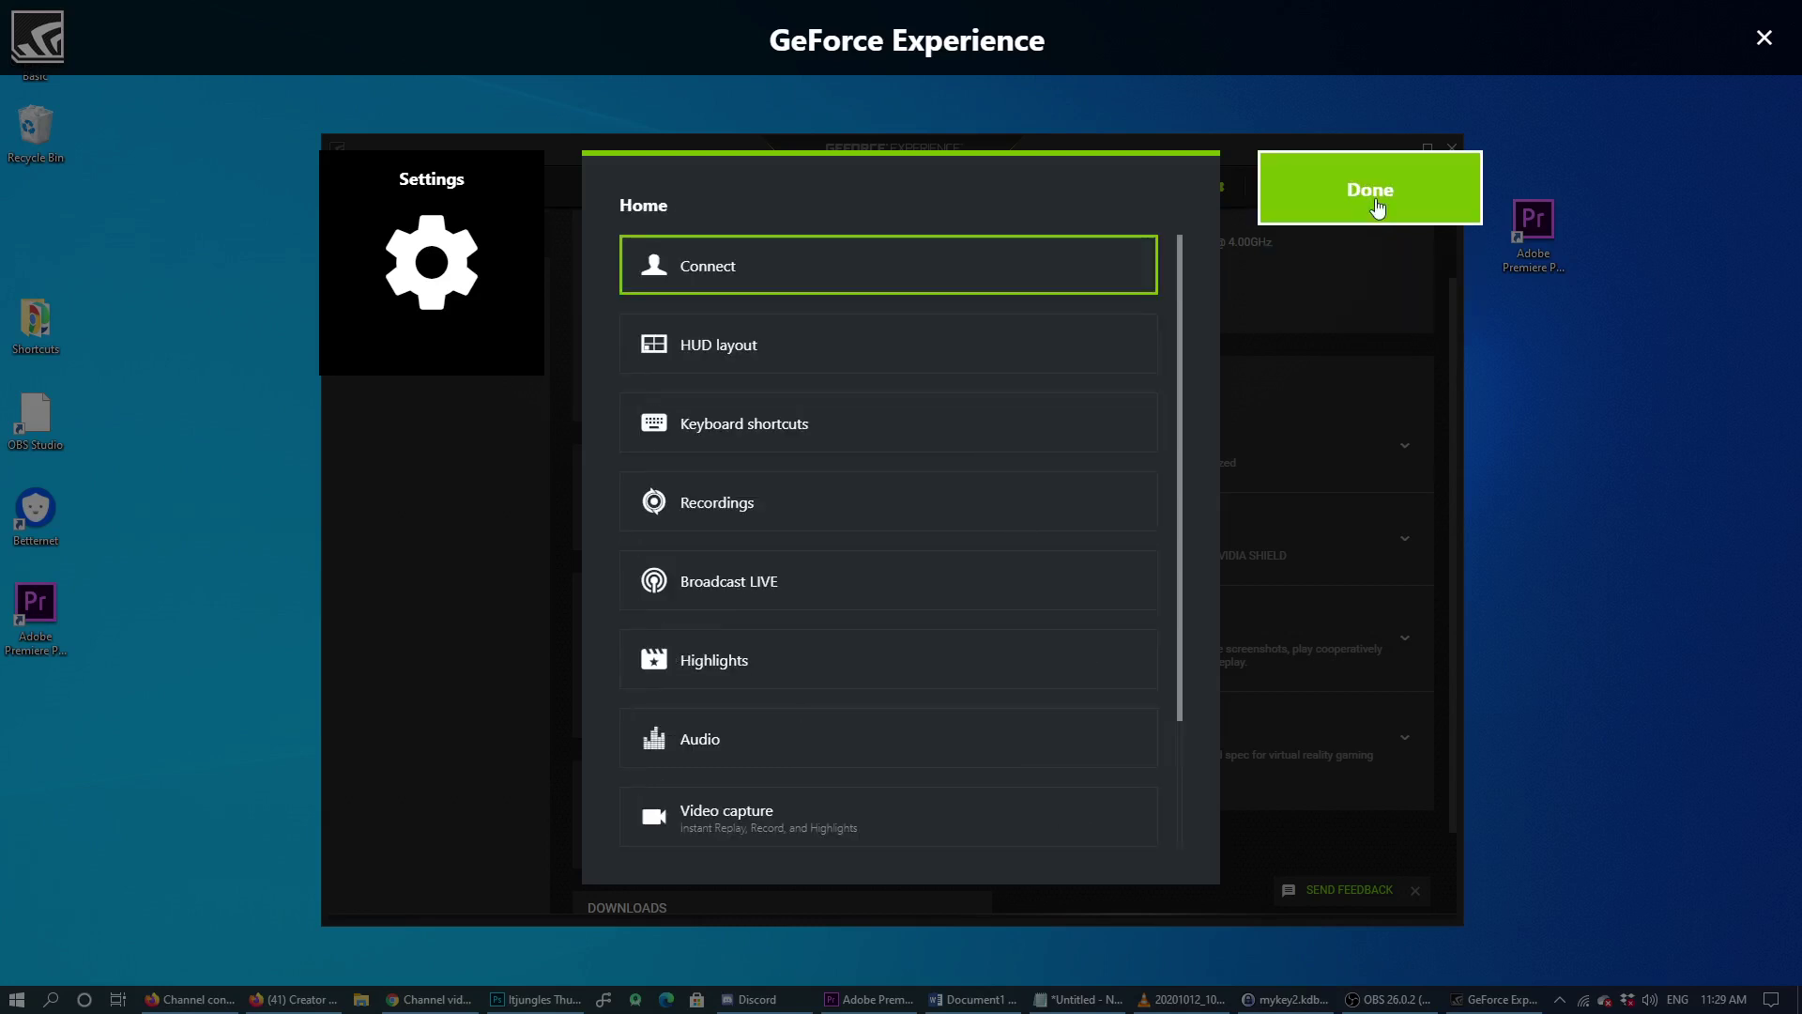
click(1377, 206)
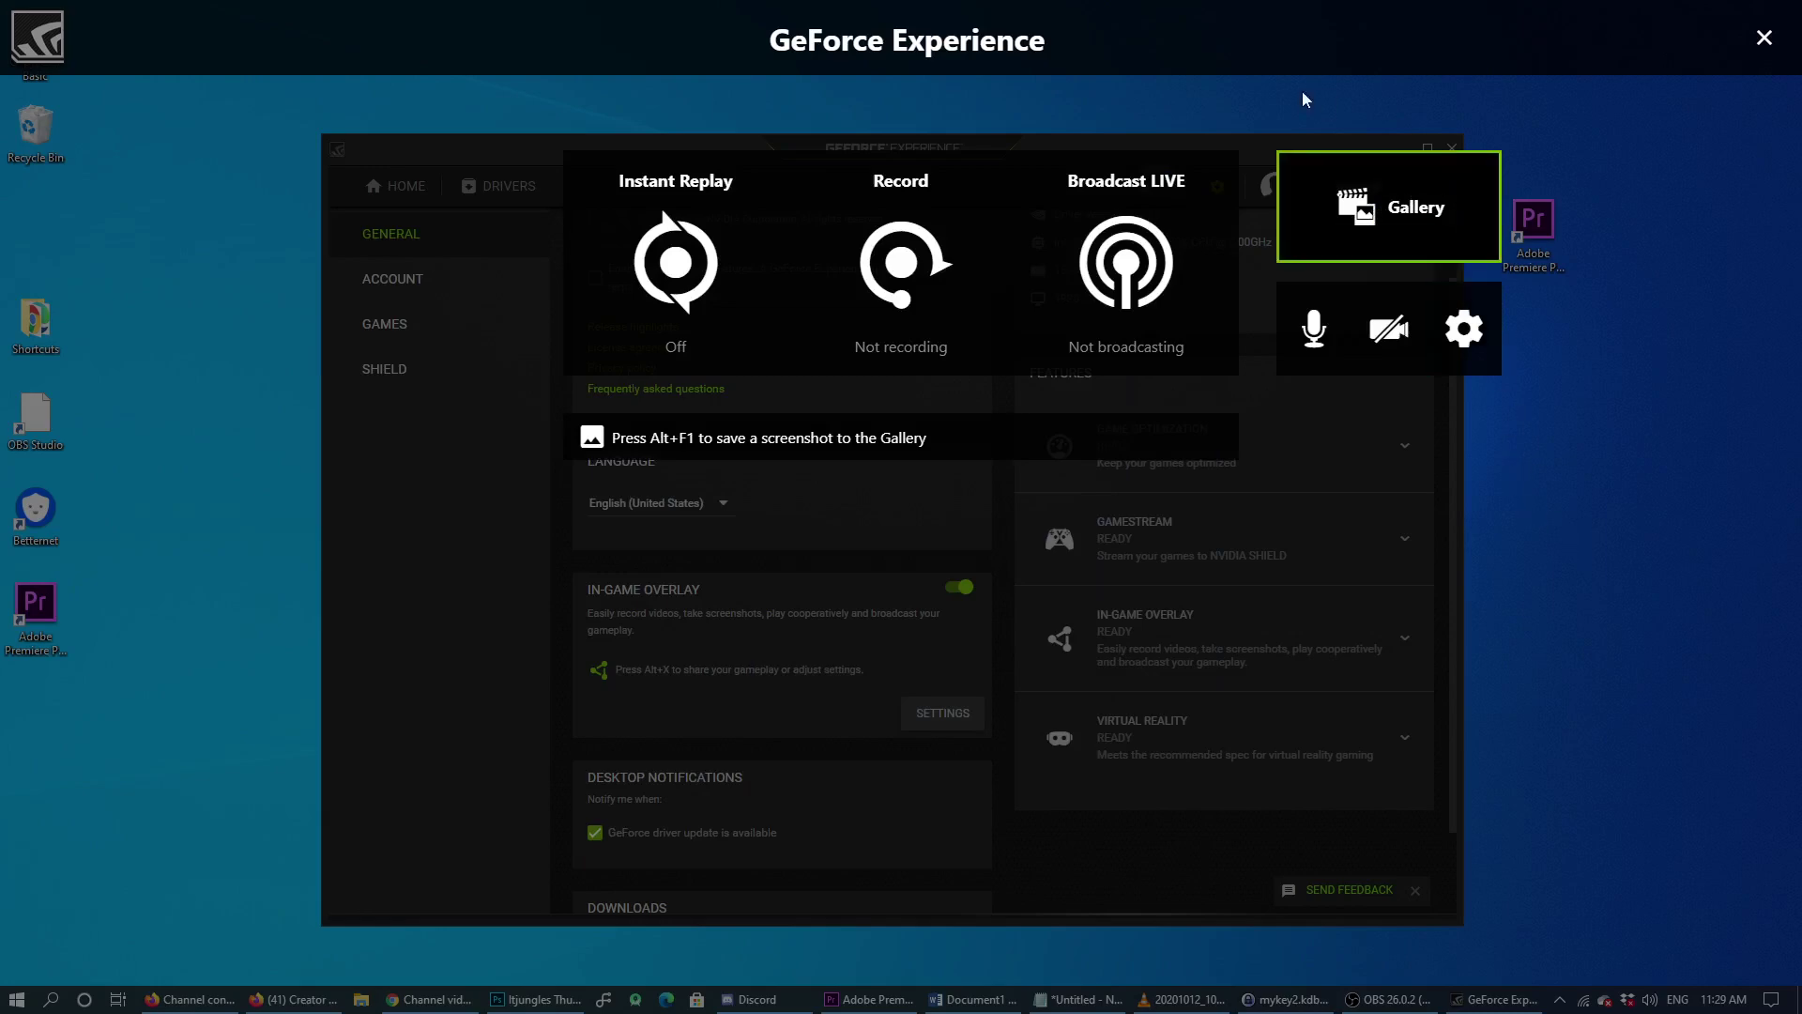
click(1765, 38)
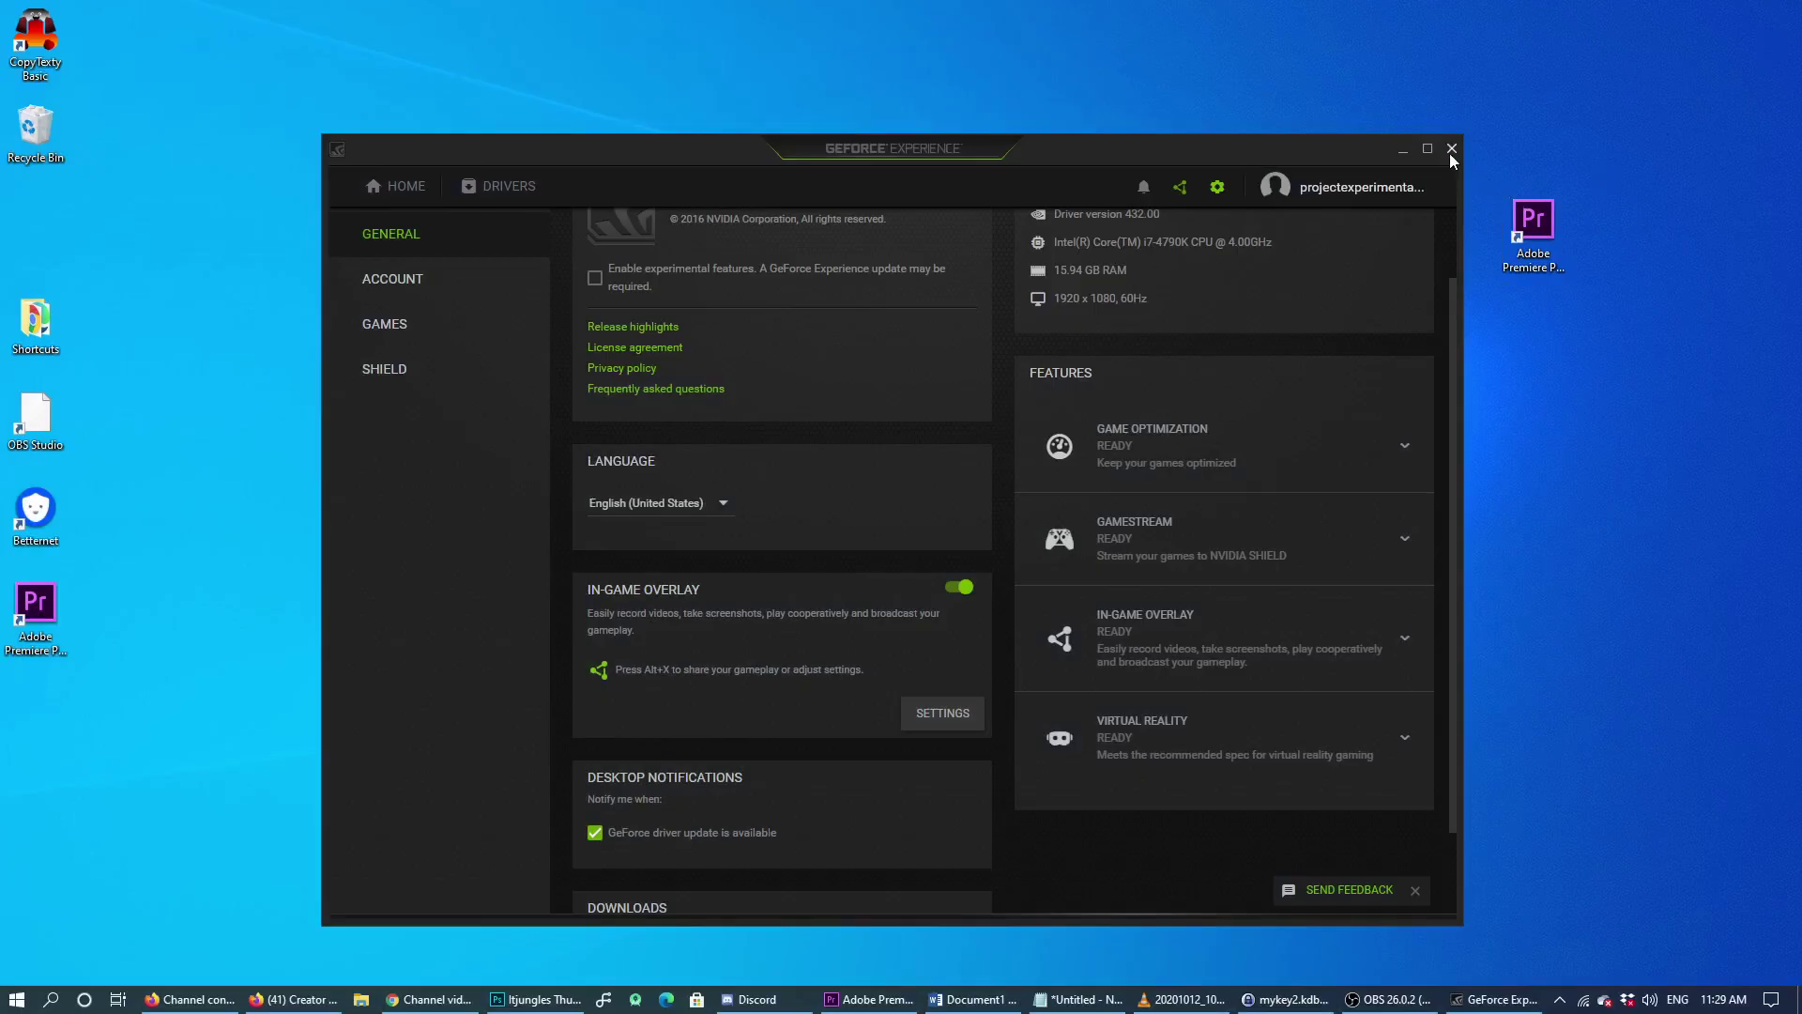
- Test opening the overlay with its shortcut, and close both the overlay and the GeForce Experience window
key(alt+z)
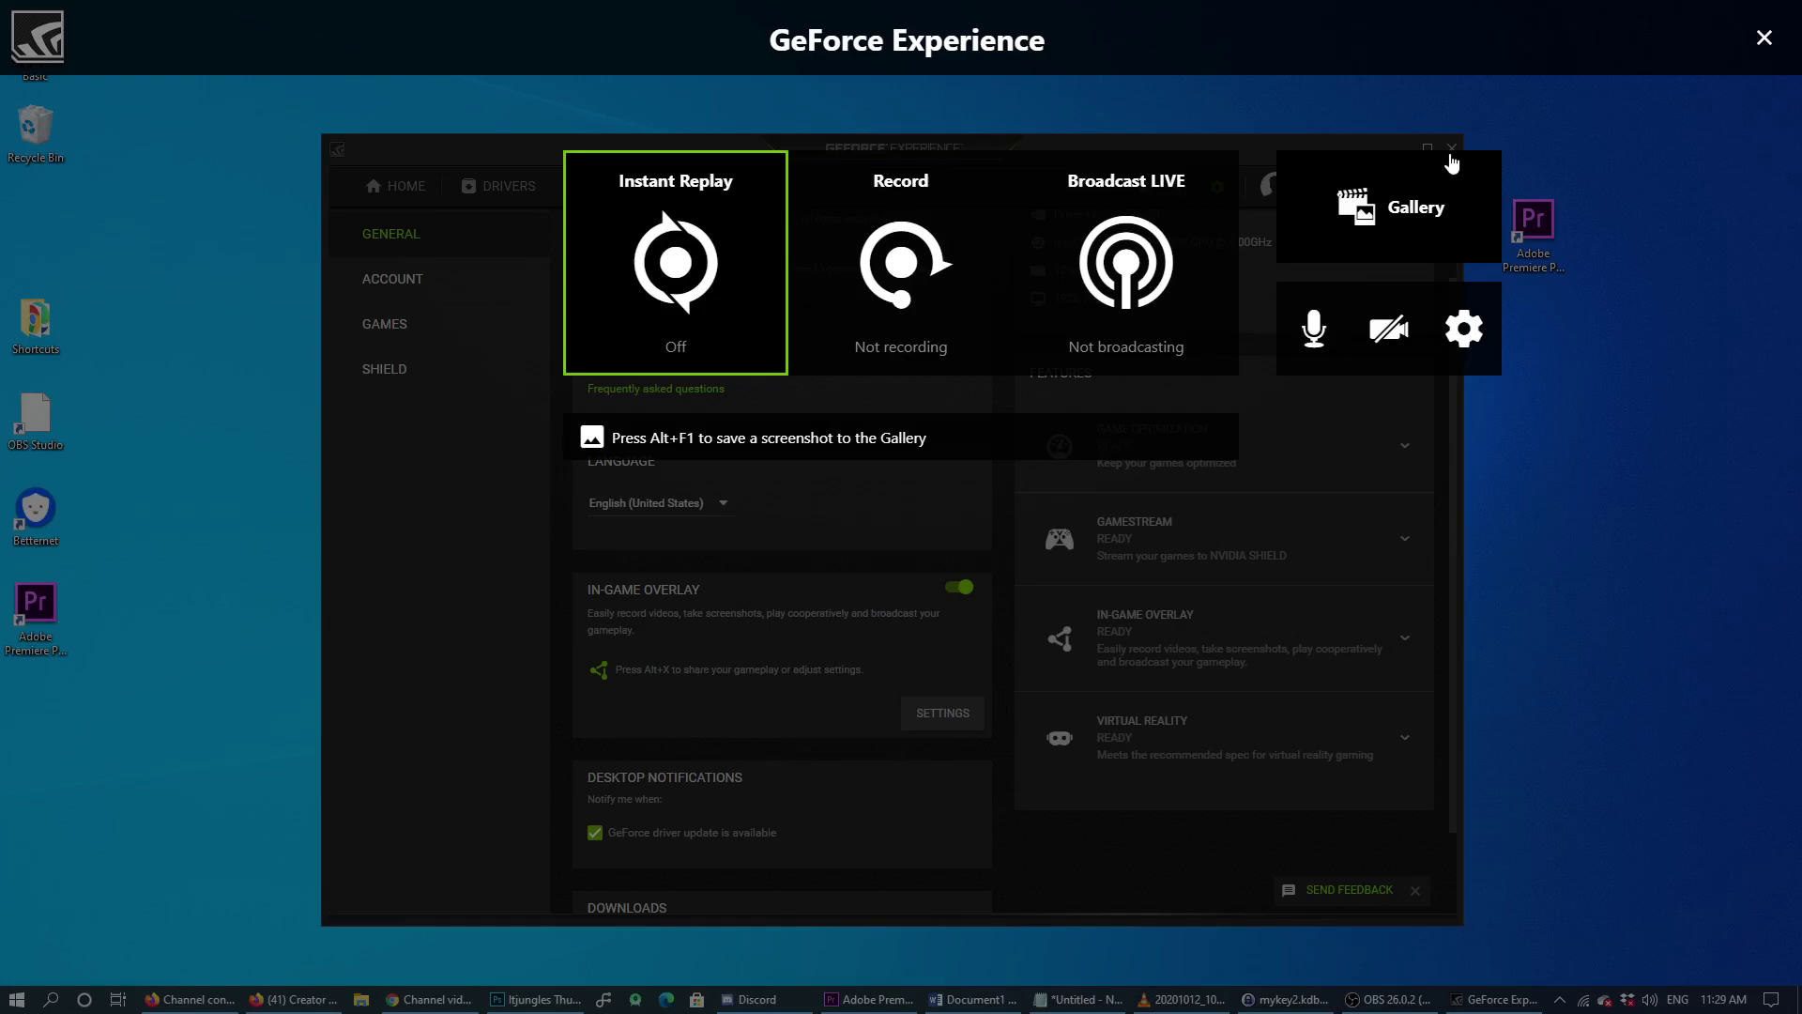
click(1765, 38)
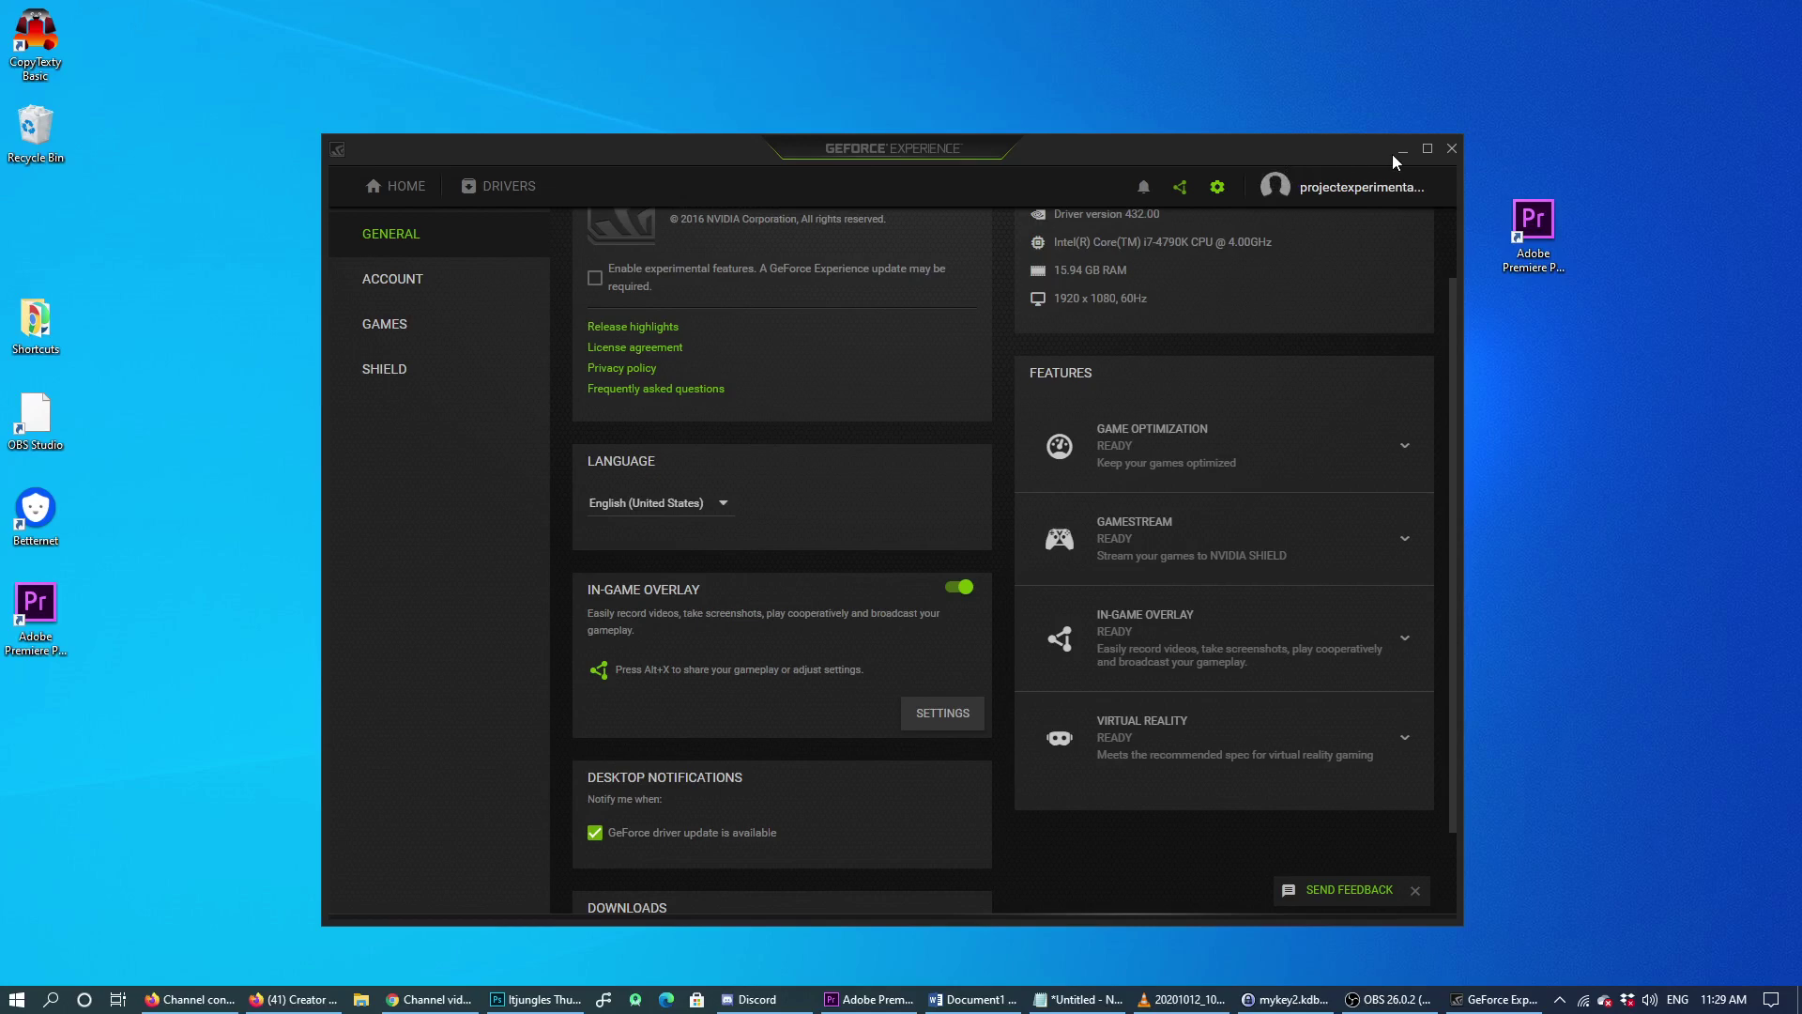
click(1452, 150)
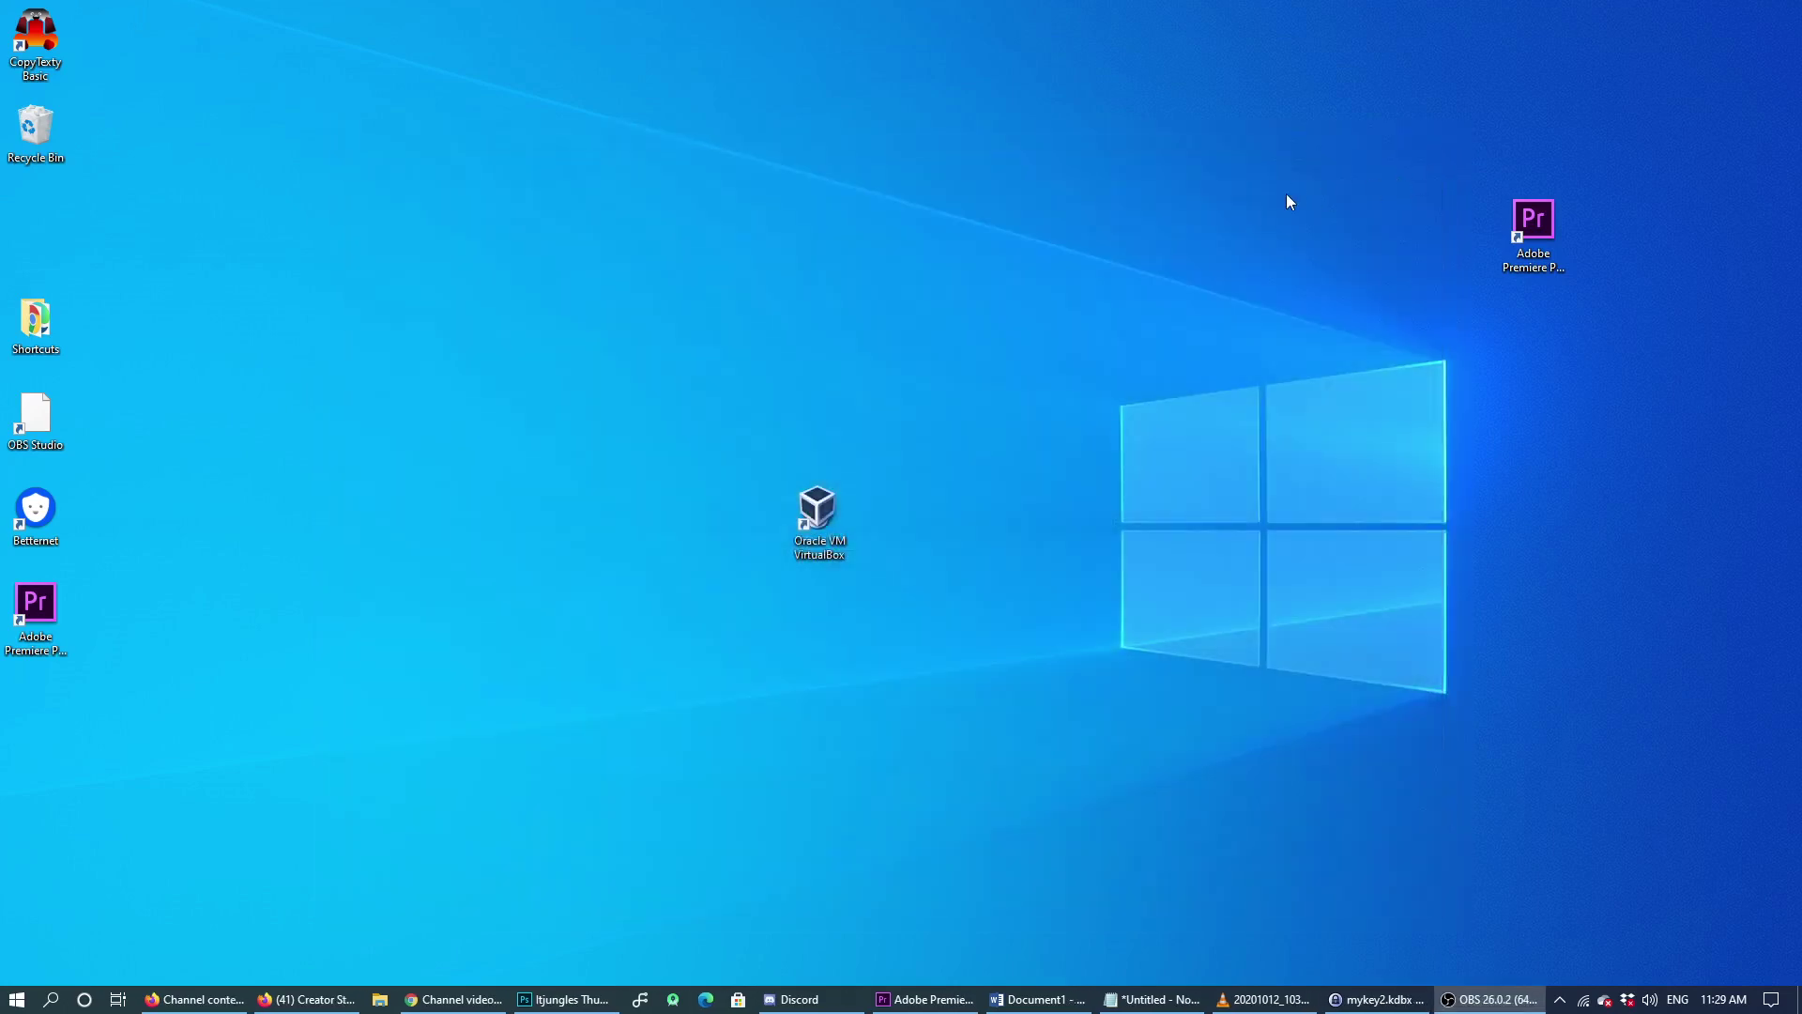
- Open the overlay's keyboard shortcuts from the desktop, assign Alt+X to opening and closing the overlay again, and exit the overlay
key(alt+z)
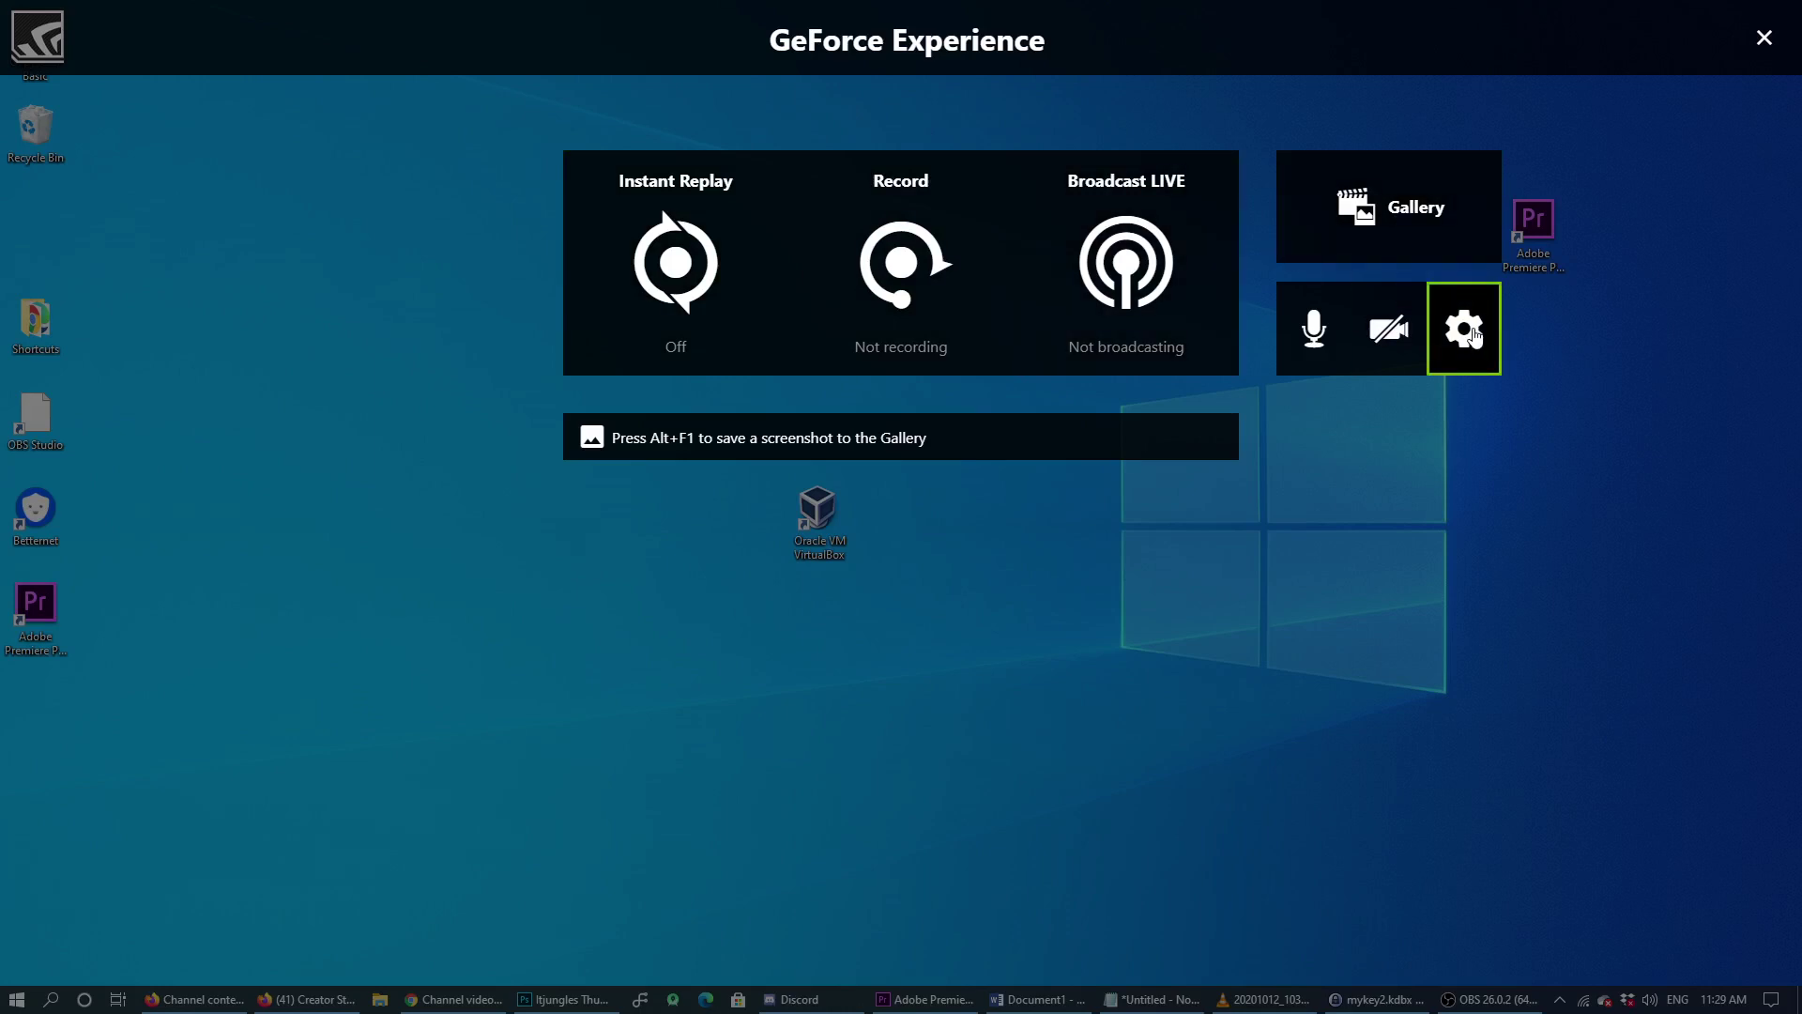
click(1474, 334)
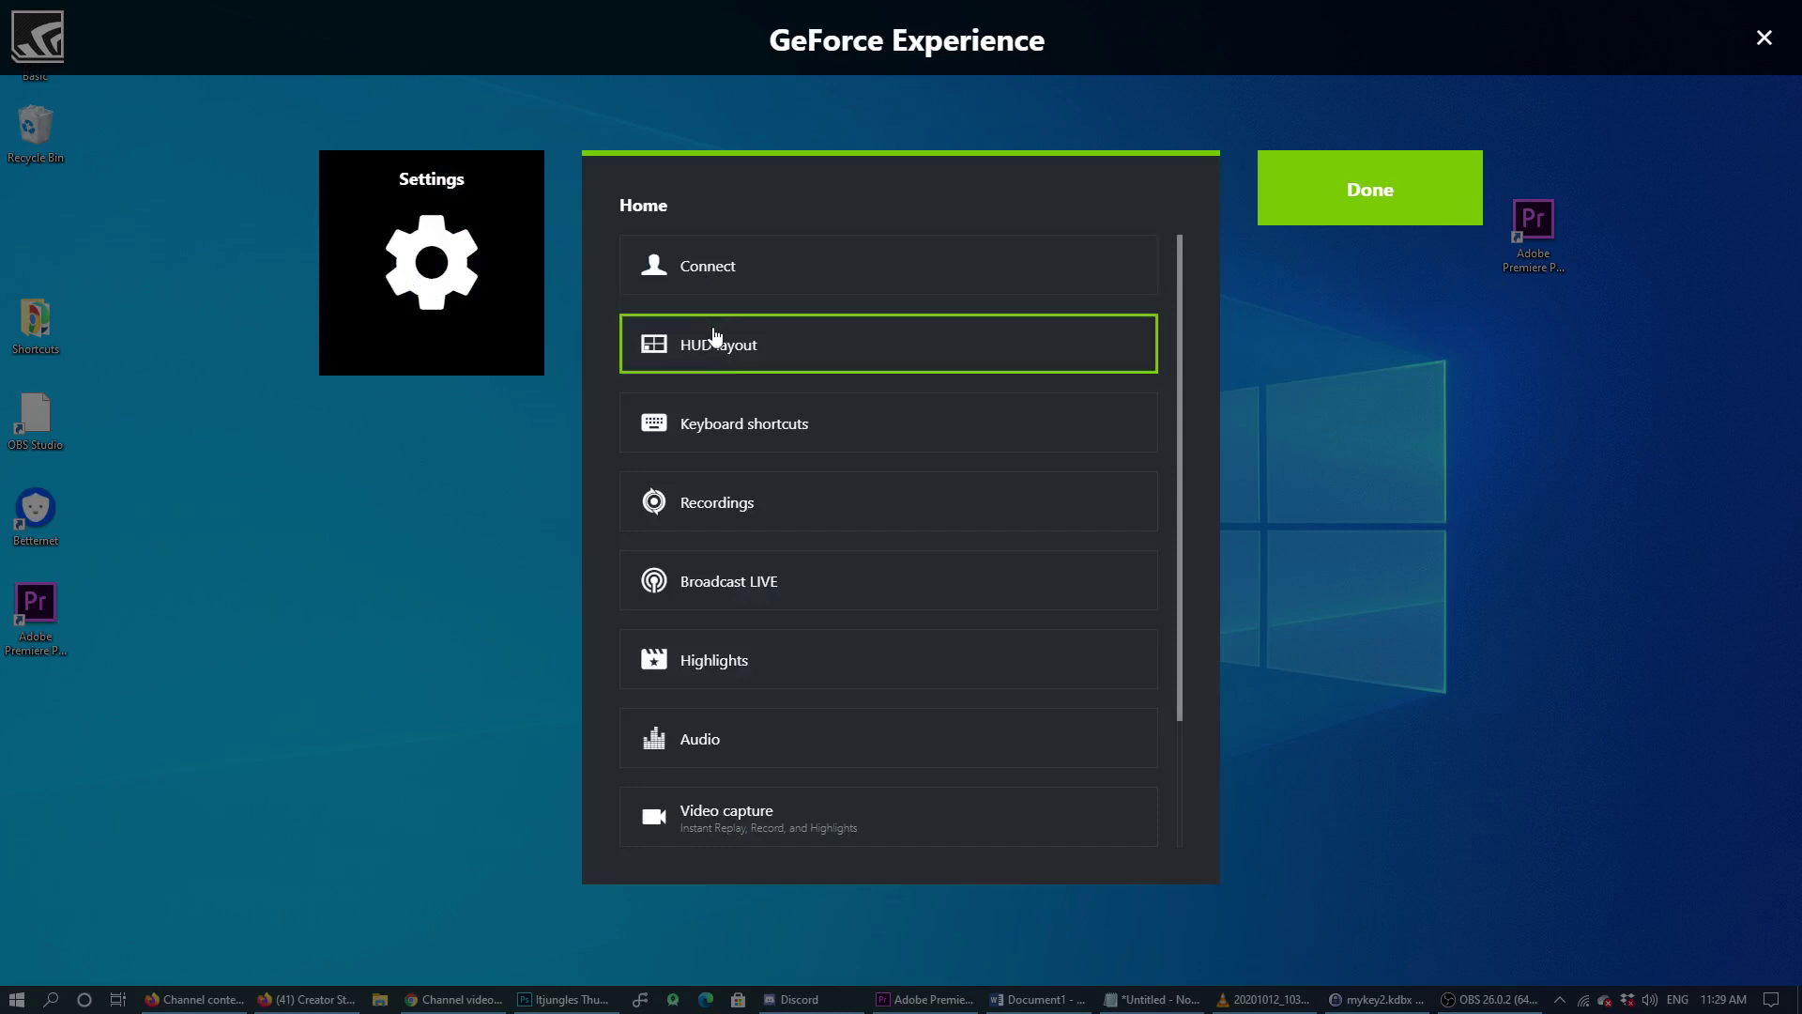
click(732, 432)
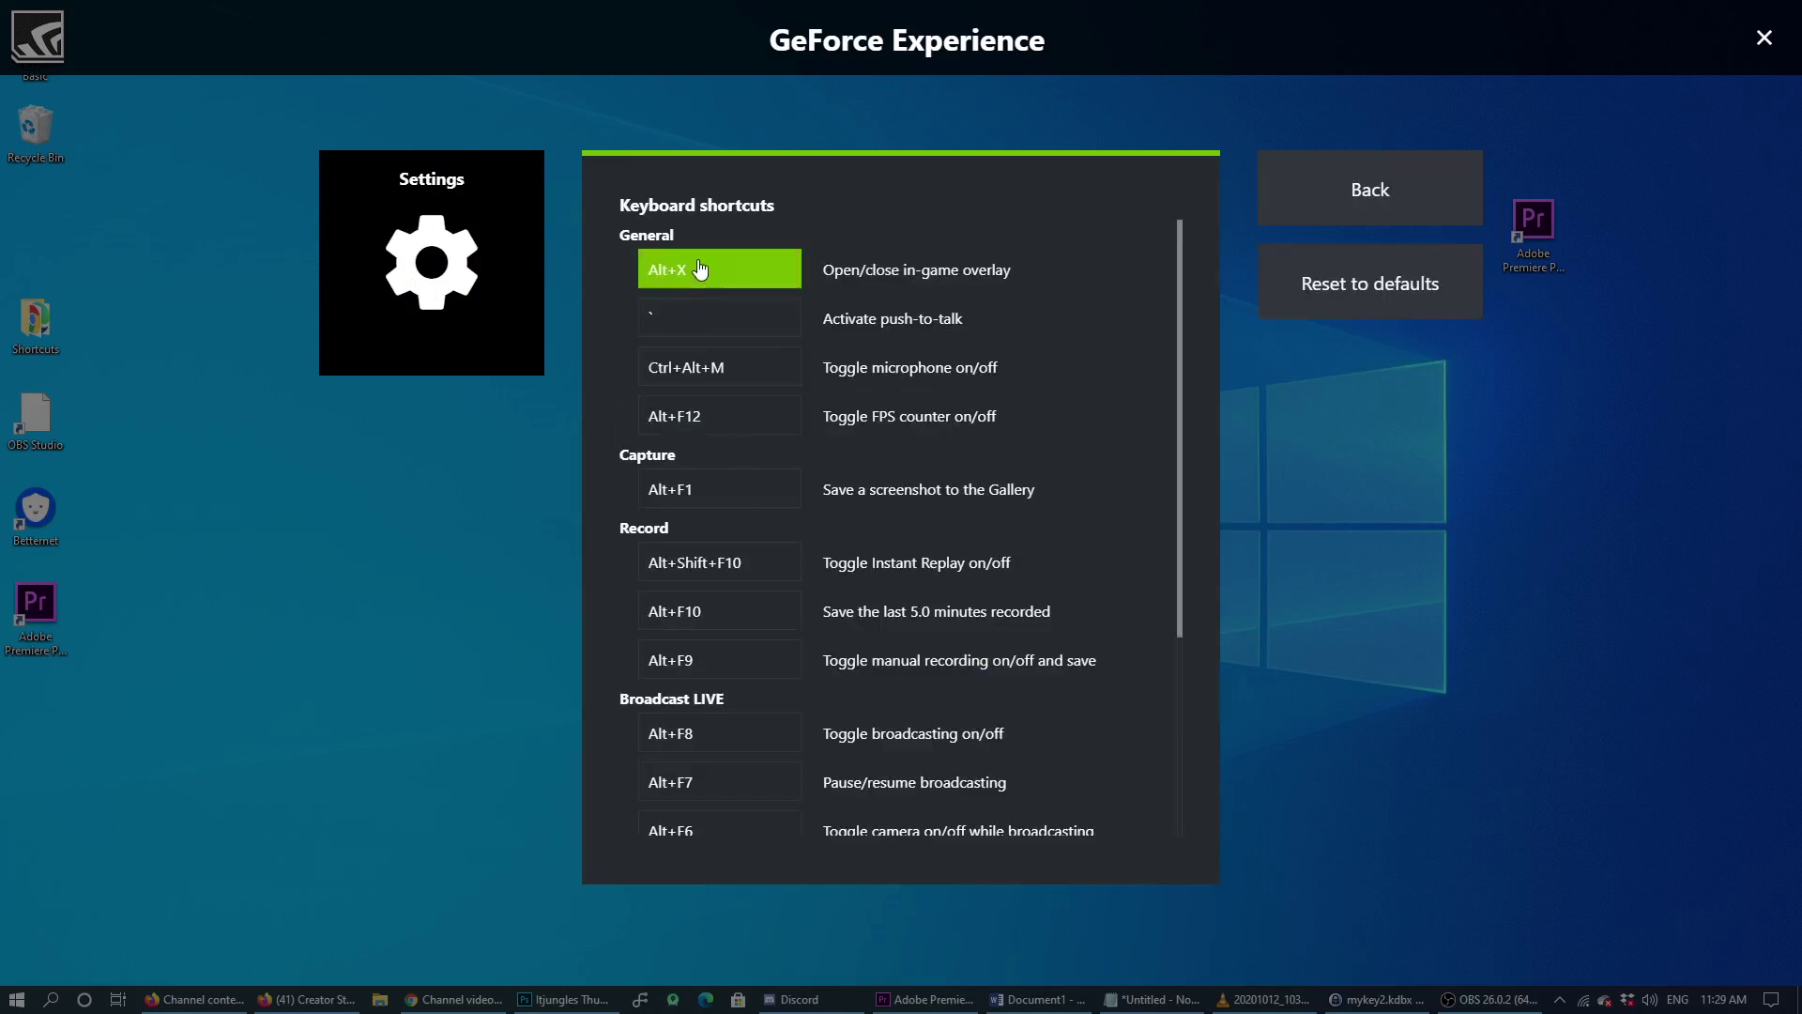
click(699, 270)
key(alt+z)
key(alt+x)
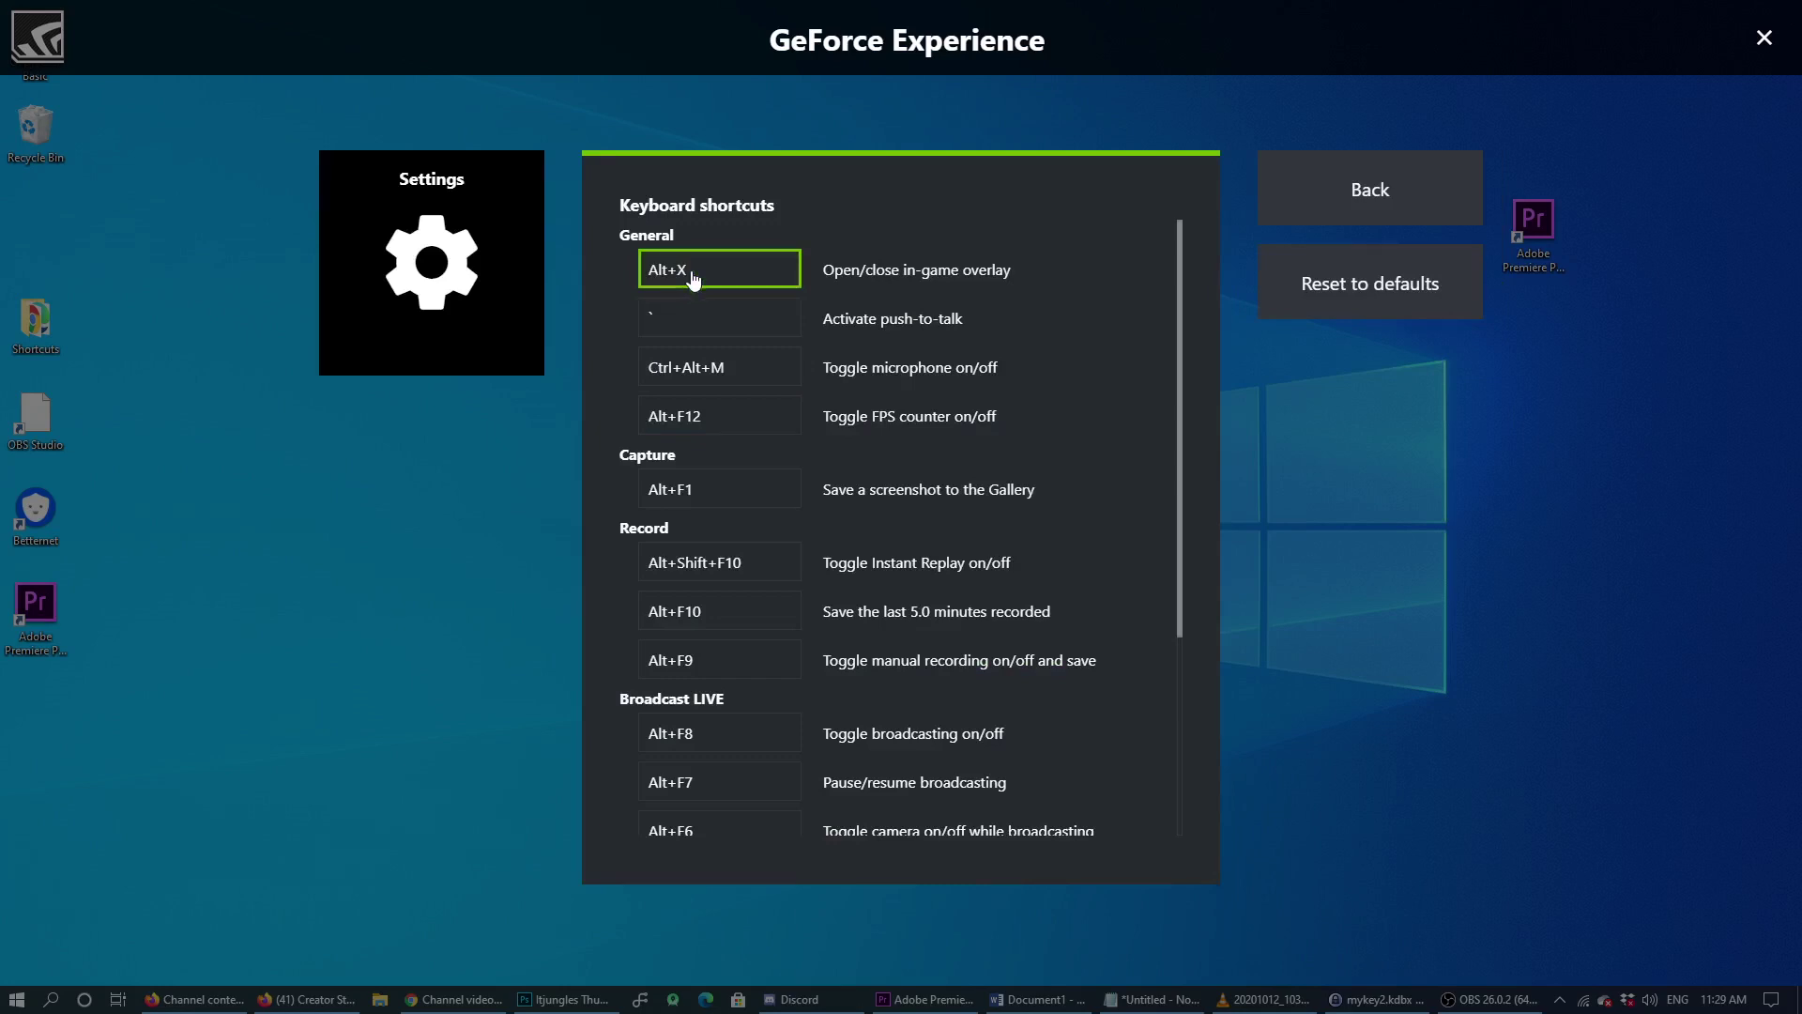
click(1334, 204)
click(1345, 202)
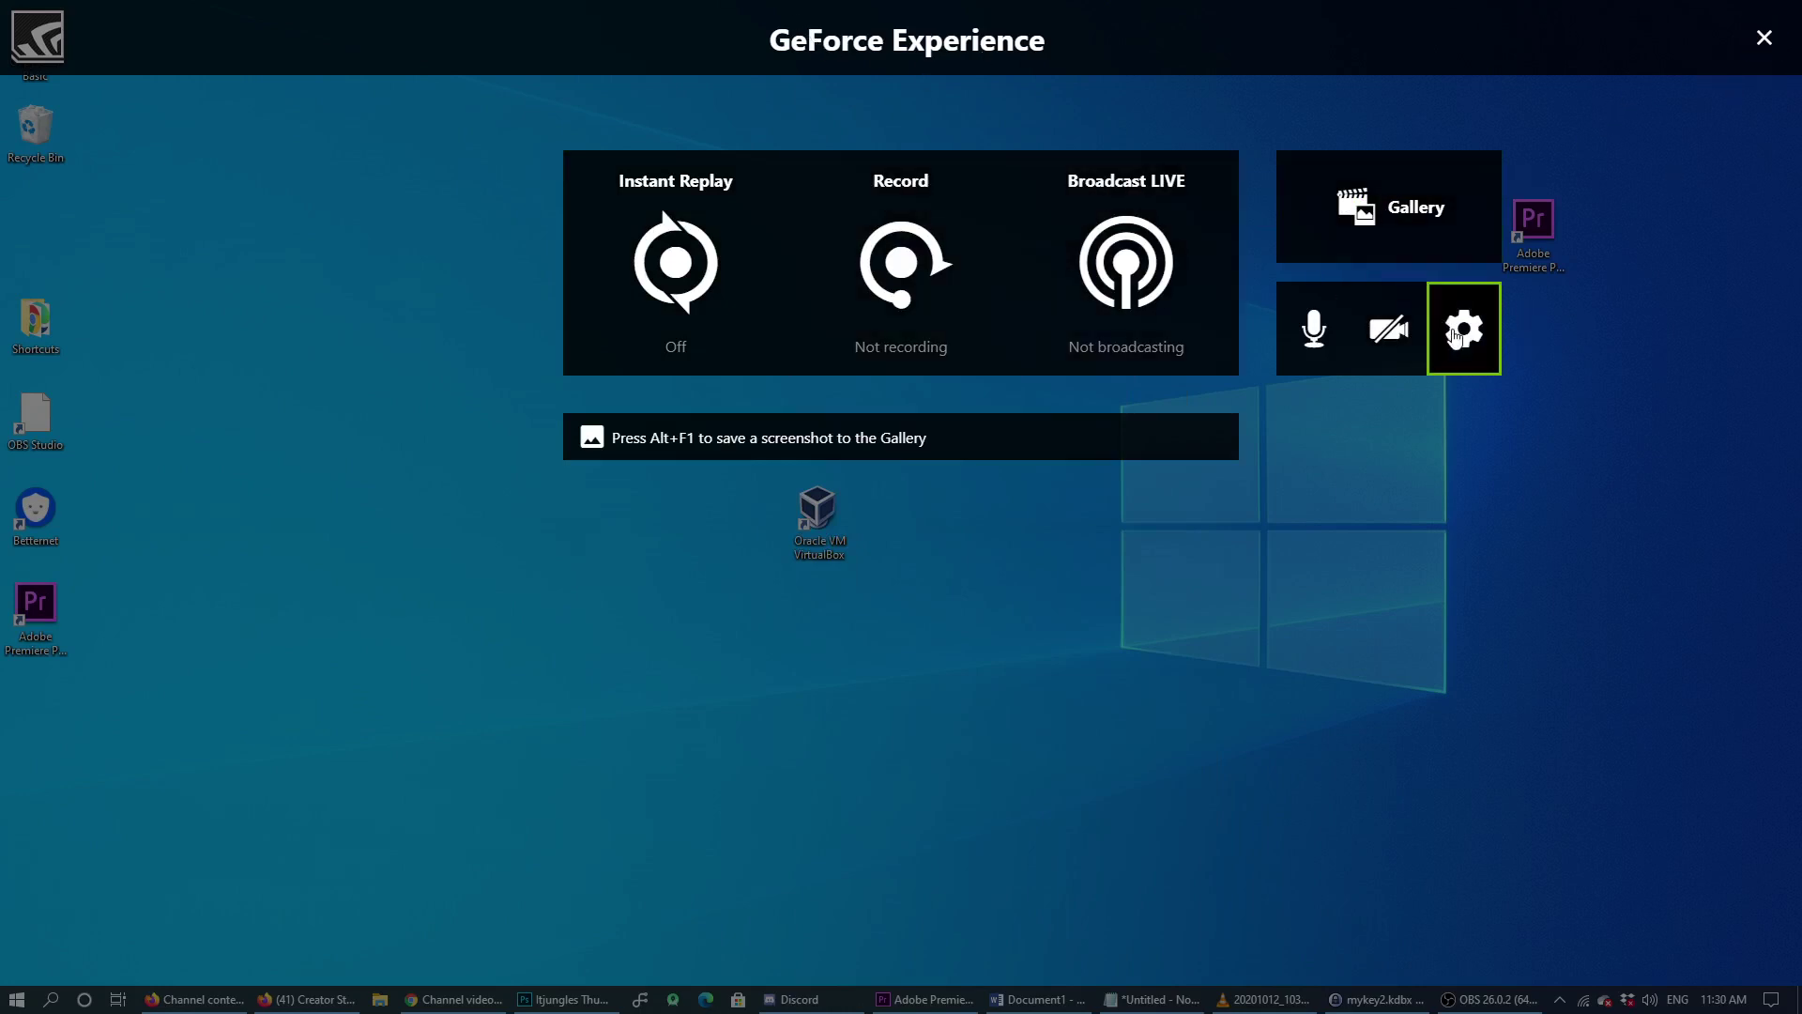
click(1770, 46)
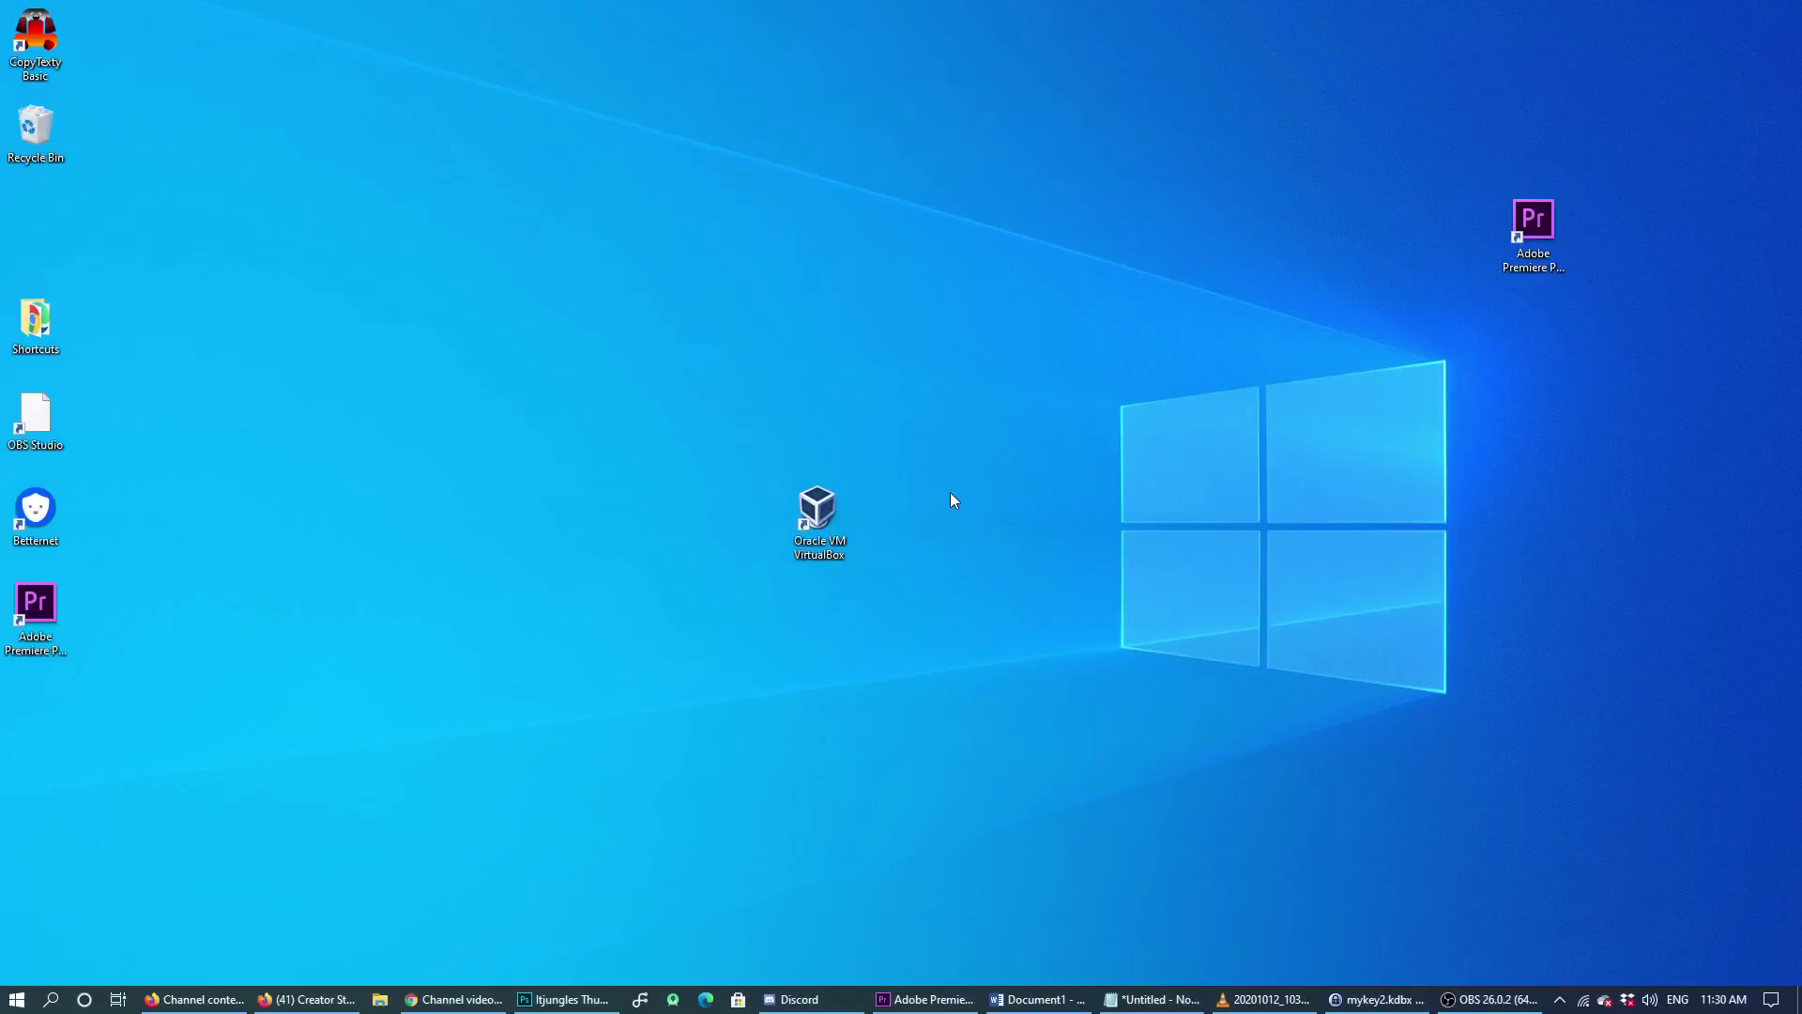